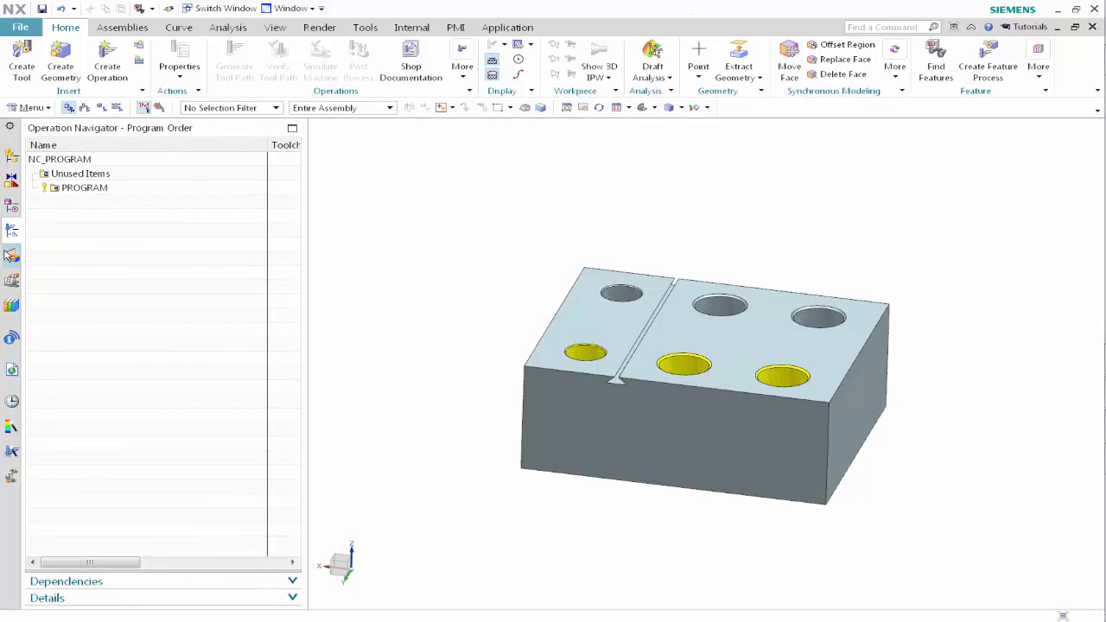
- Find the STEP1HOLE features of the two small holes using Parametric Recognition, limiting the search to their four faces
click(11, 256)
click(936, 65)
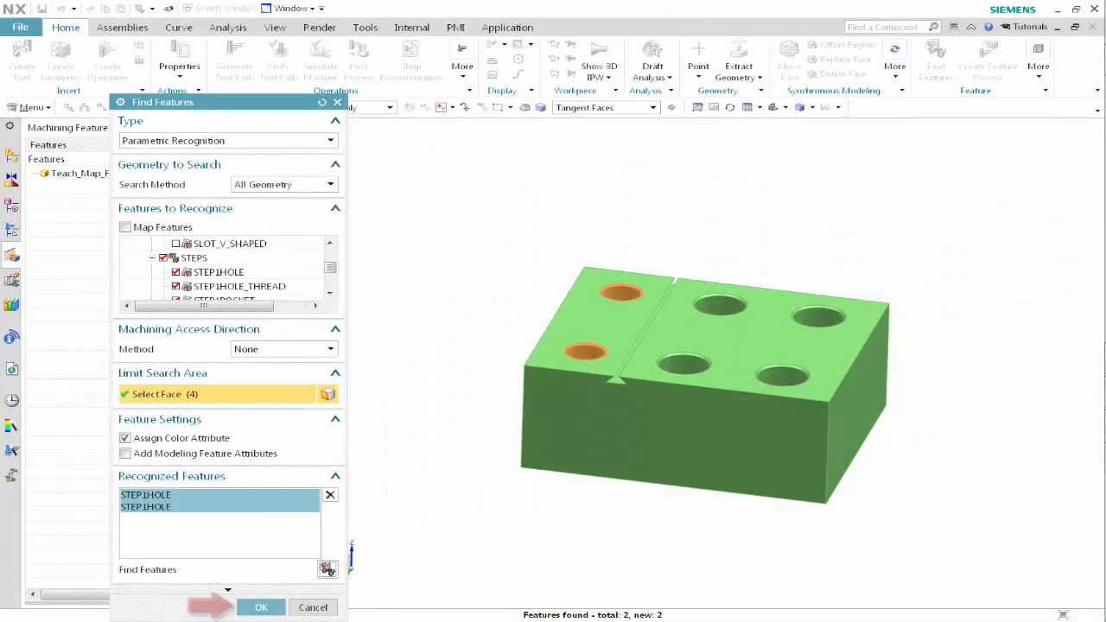
key(Return)
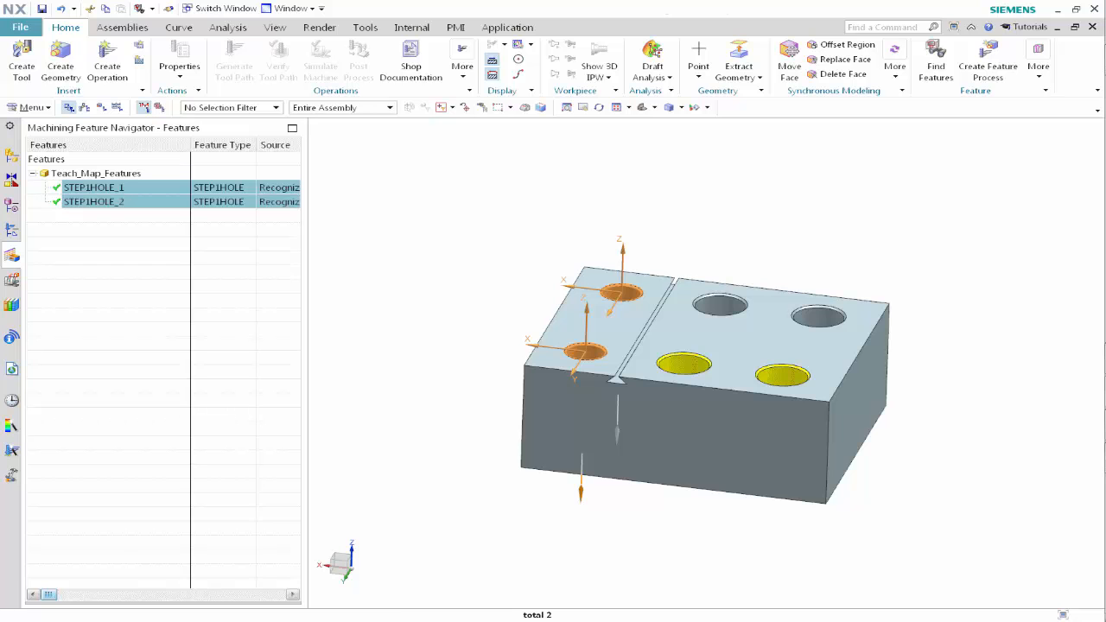
- Start Teach Feature Mapping for STEP1HOLE_1 and add a new output type named STANDARD_HOLE under STEP1HOLE
click(135, 190)
right_click(136, 192)
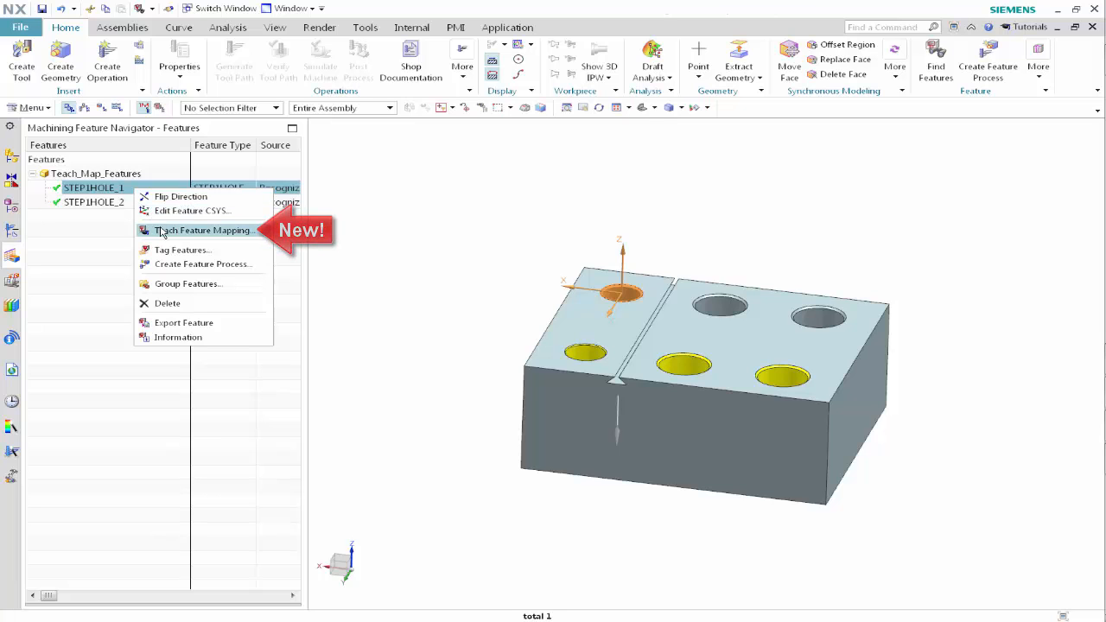
click(162, 231)
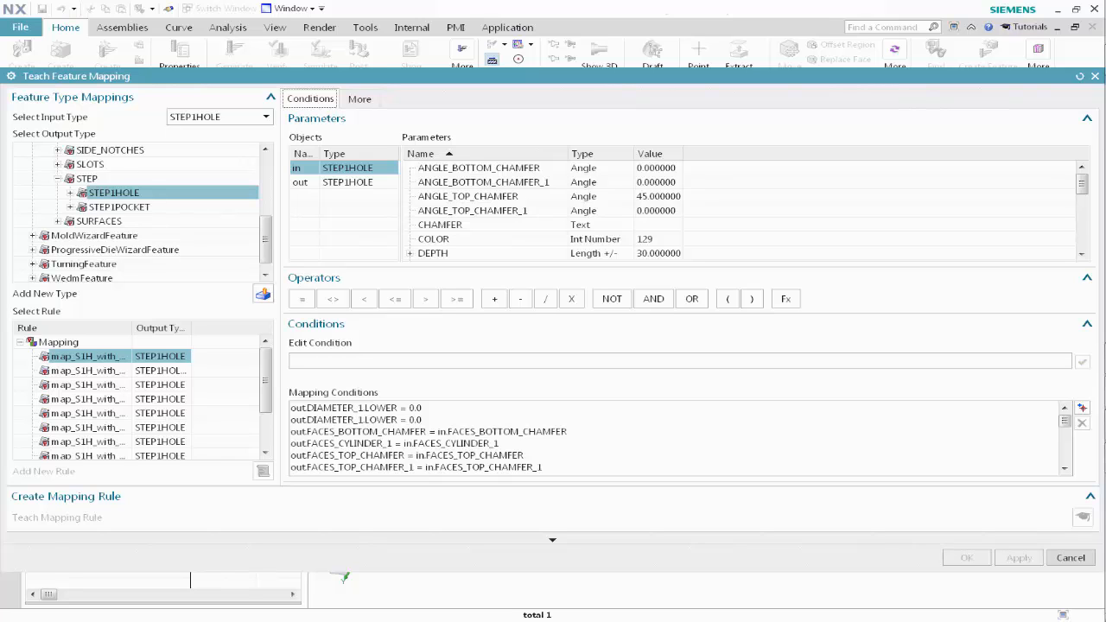
click(263, 294)
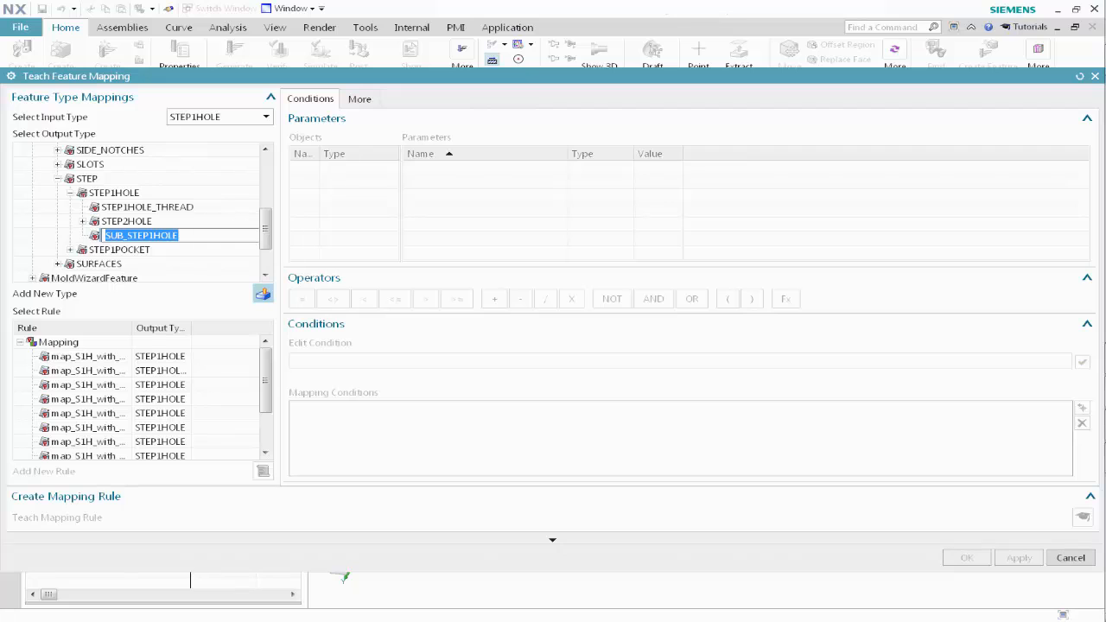
text(STANDARD_HOLE)
key(Return)
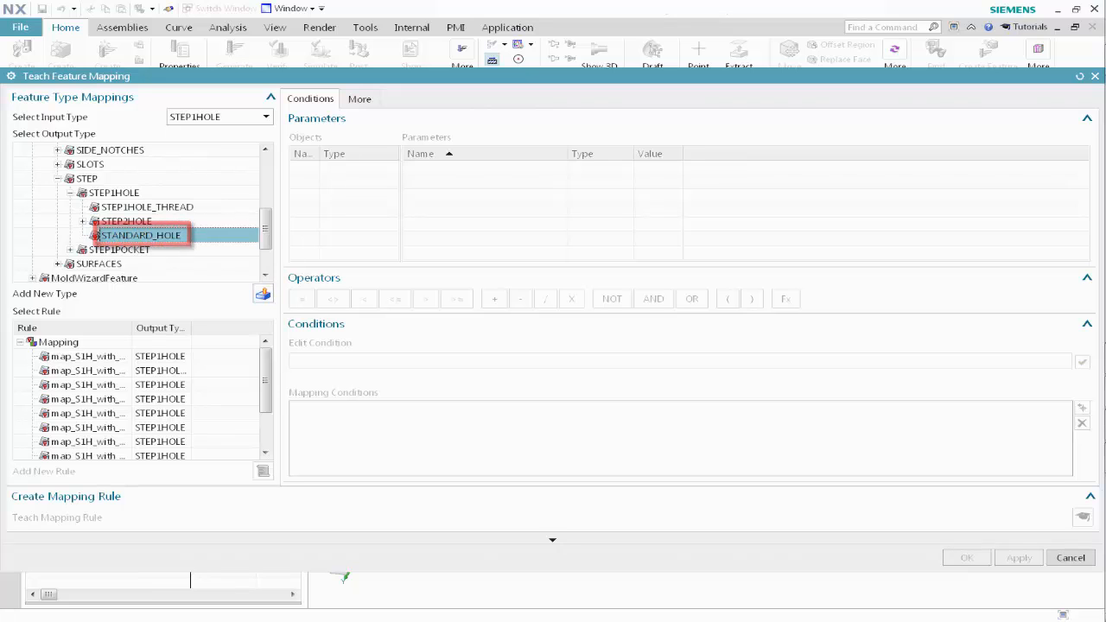
- Add a new mapping rule named MAP_2_STANDARD_HOLE for the STANDARD_HOLE output type
click(80, 343)
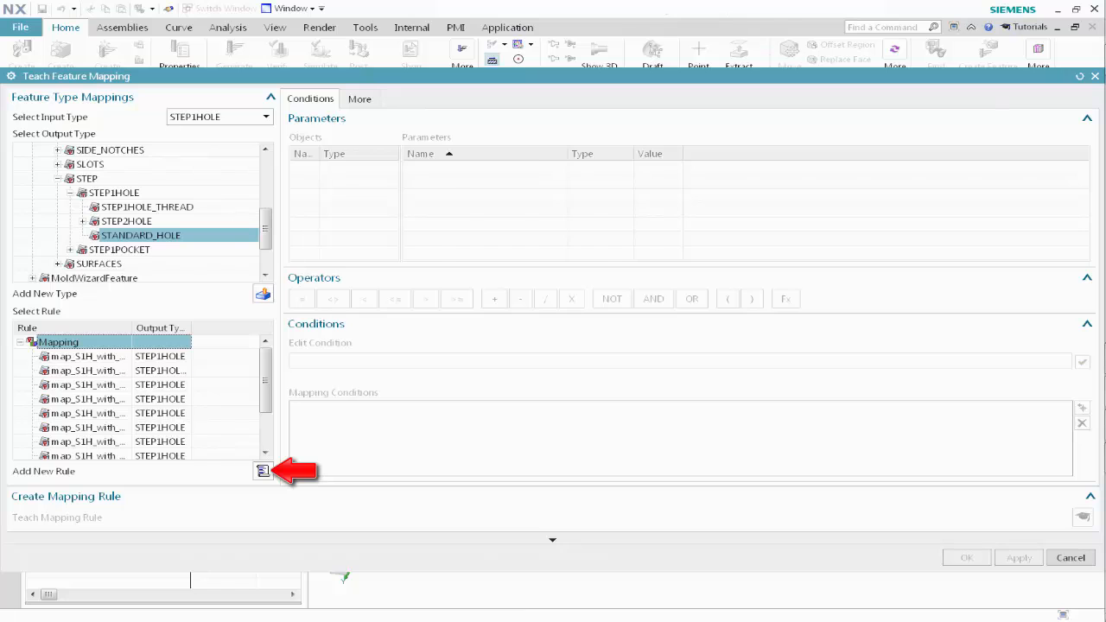
click(263, 471)
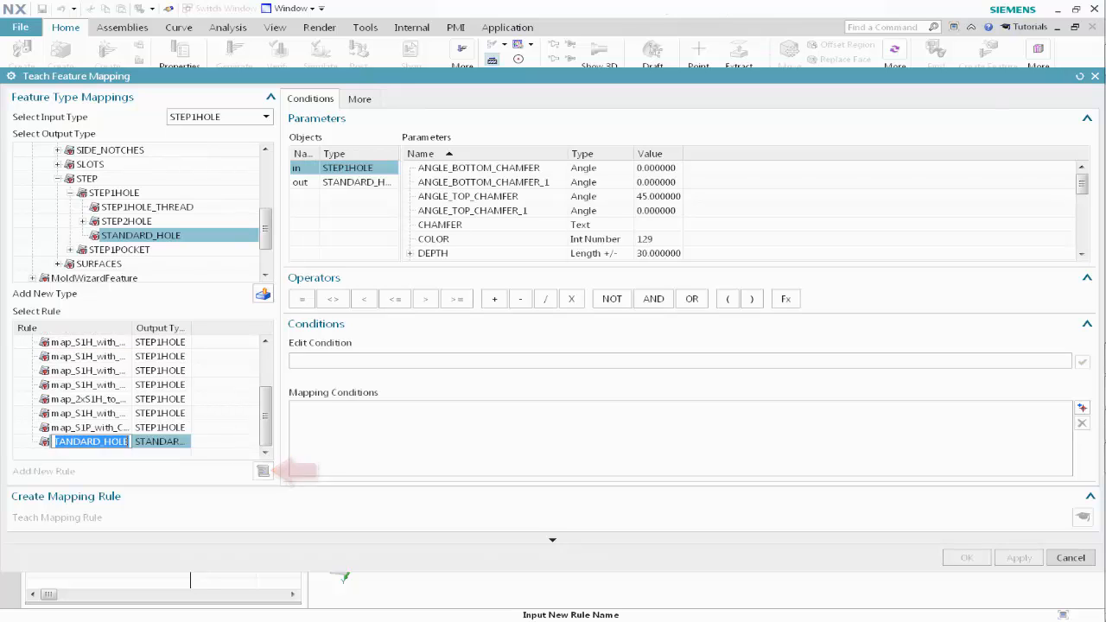
text(MAP_2_STANDARD_HOLE)
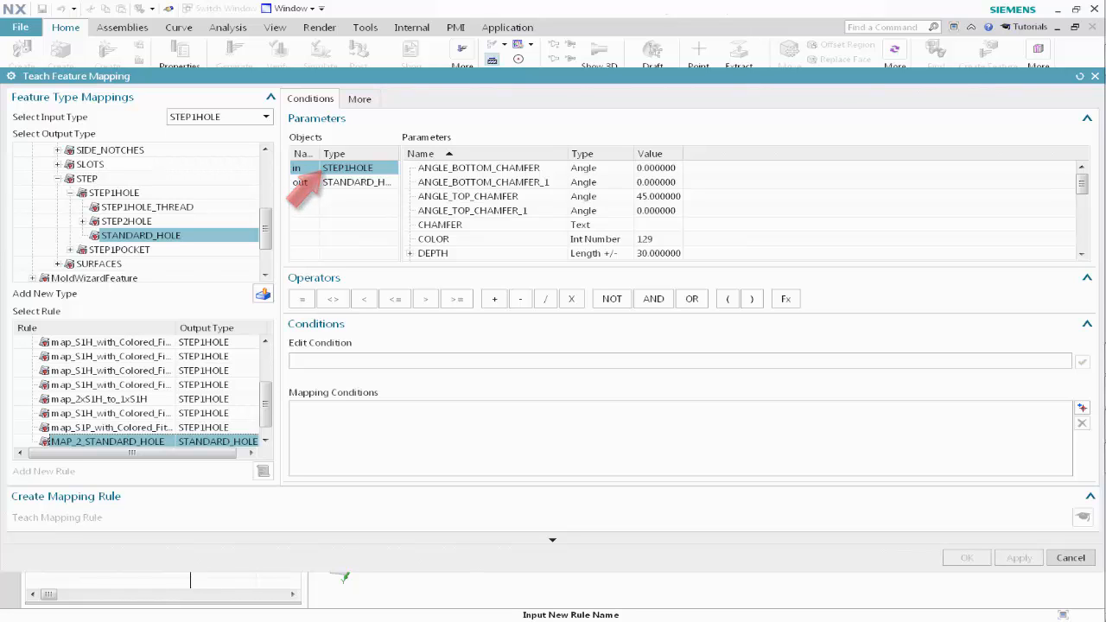
- Add the condition in.COLOR<>6 to MAP_2_STANDARD_HOLE, teach the mapping rule and accept it
double_click(434, 238)
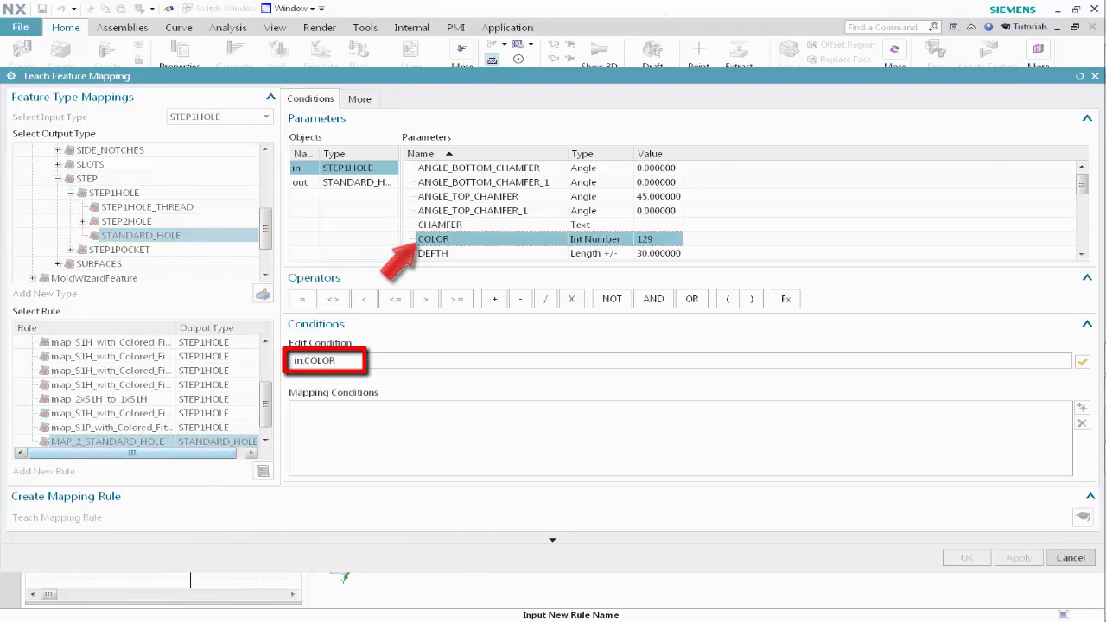
click(333, 298)
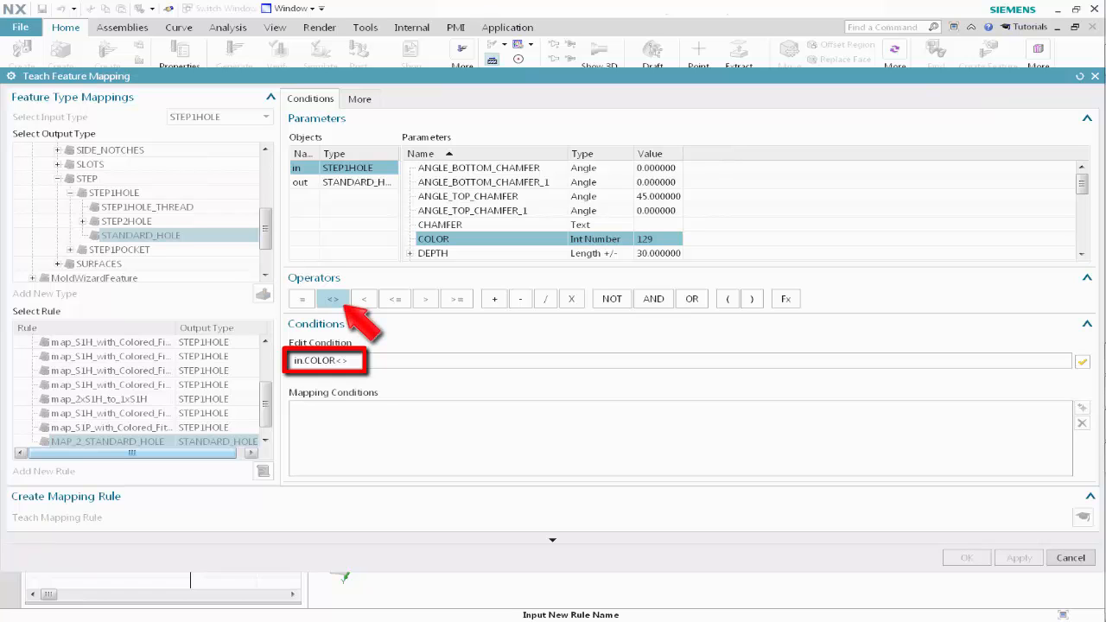
text(6)
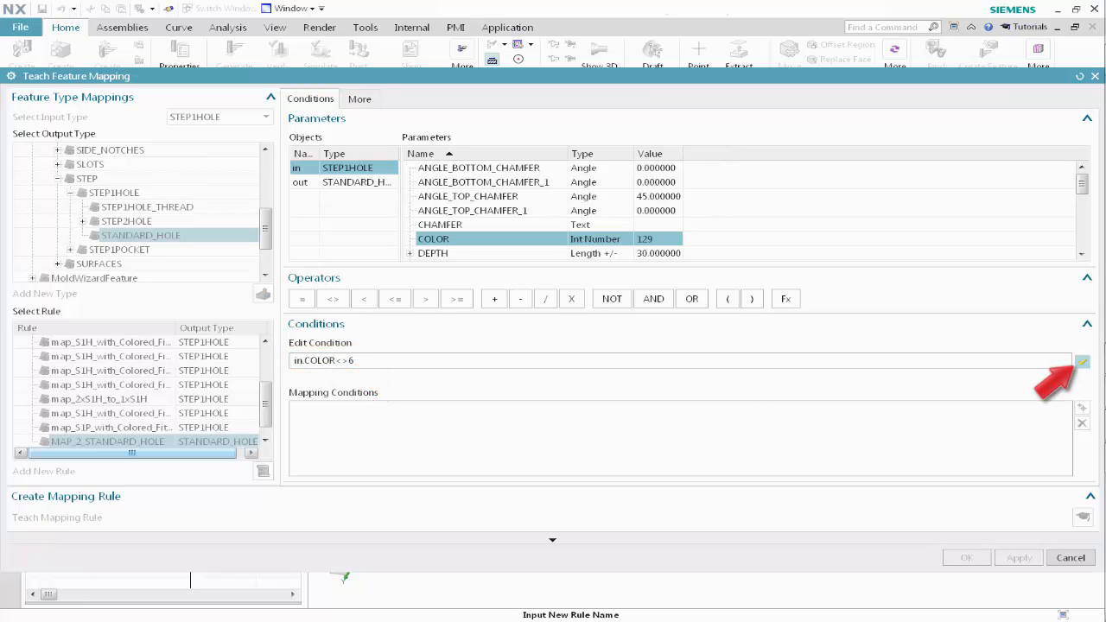
key(Return)
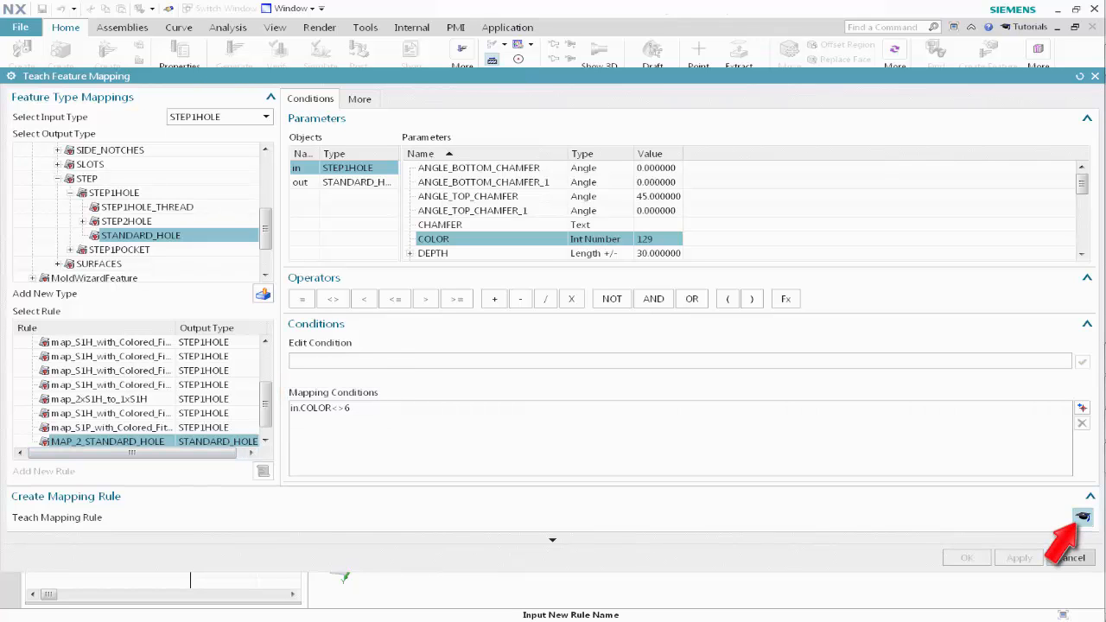
click(1083, 517)
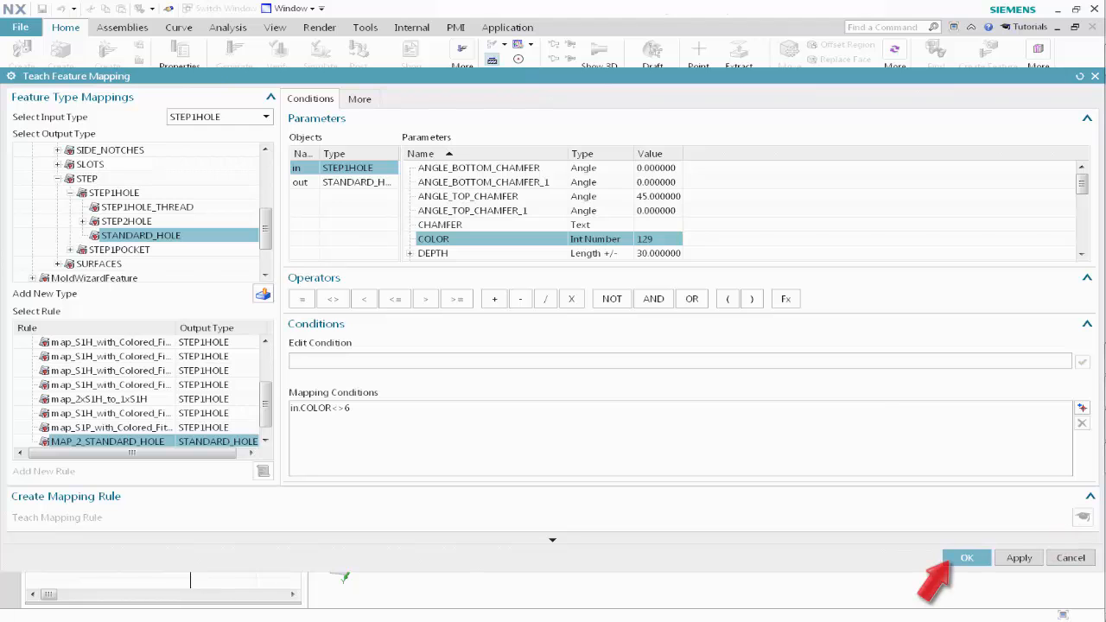
key(Return)
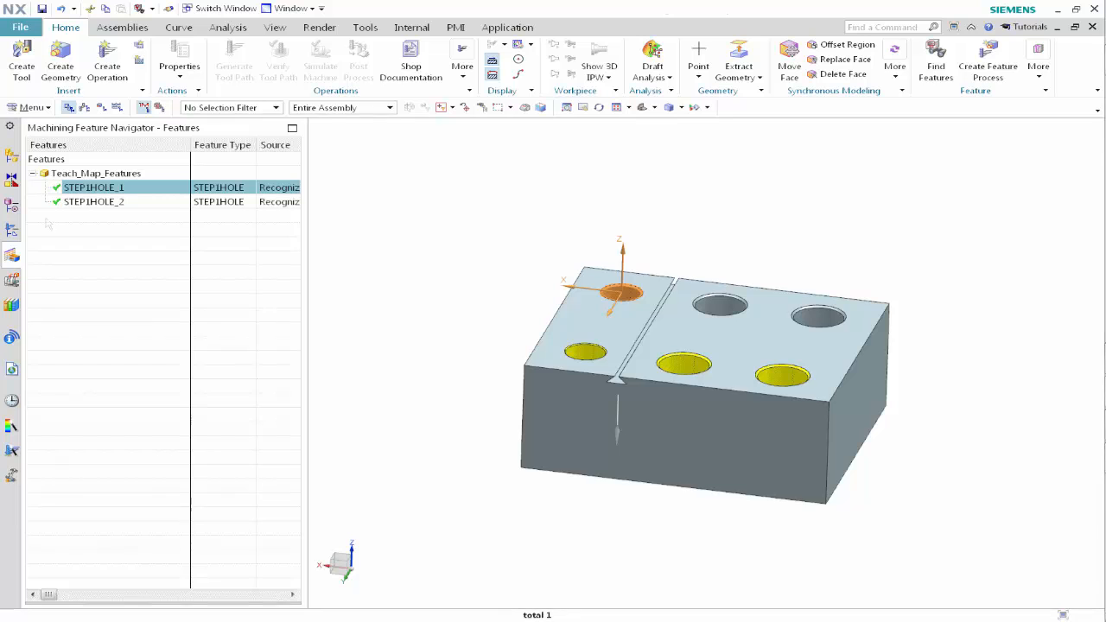
- Start Teach Feature Mapping for STEP1HOLE_2 and add a new output type named TOLERANCED_HOLE under STEP1HOLE
right_click(81, 204)
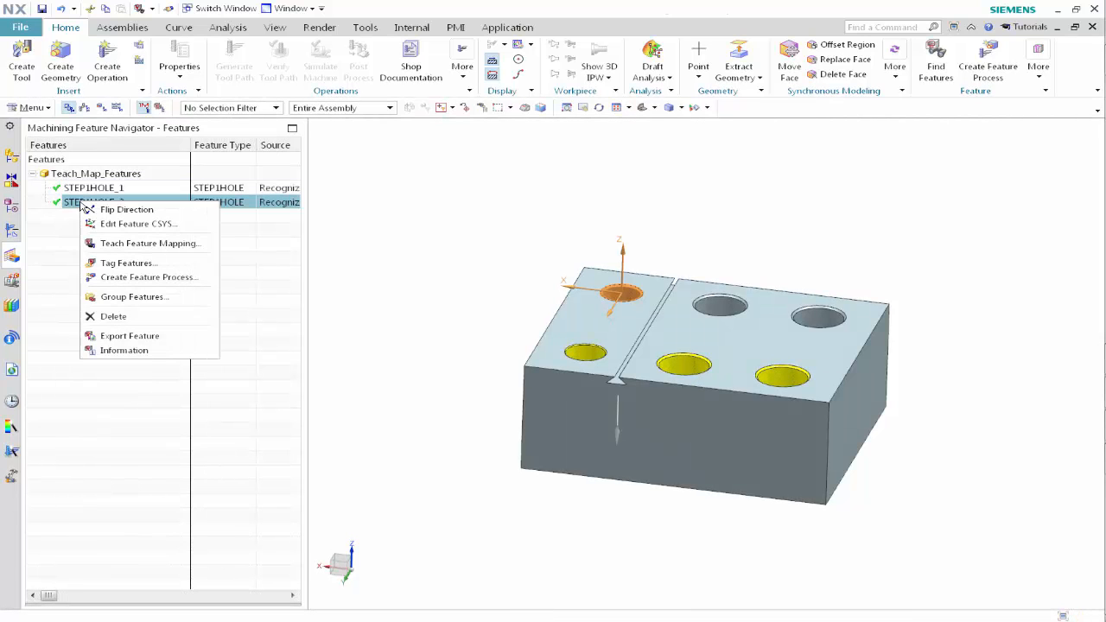
click(91, 243)
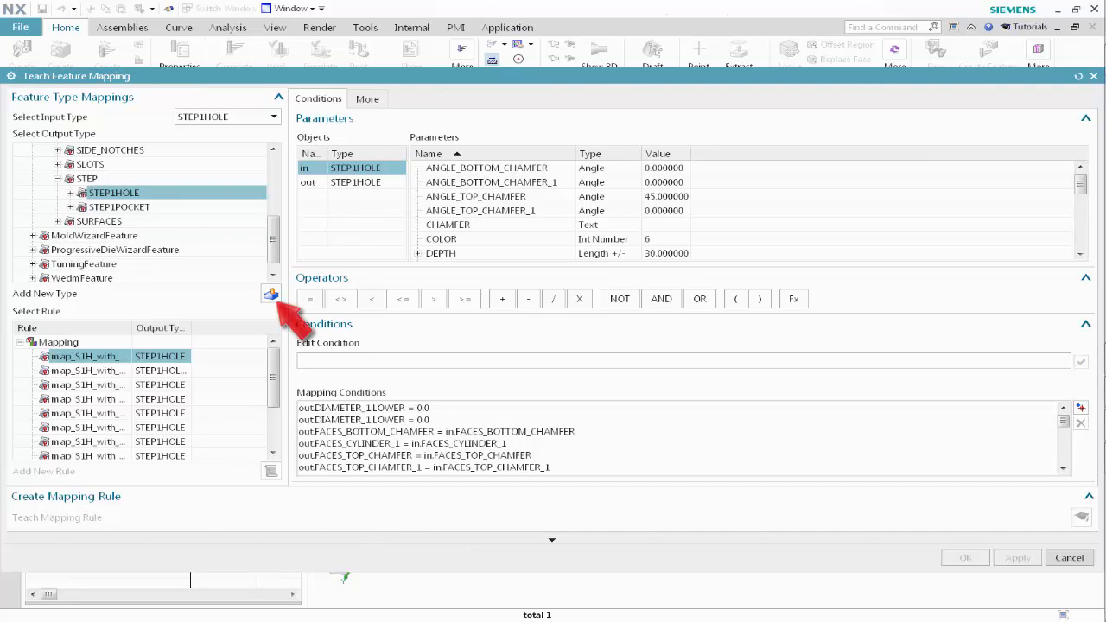
click(271, 294)
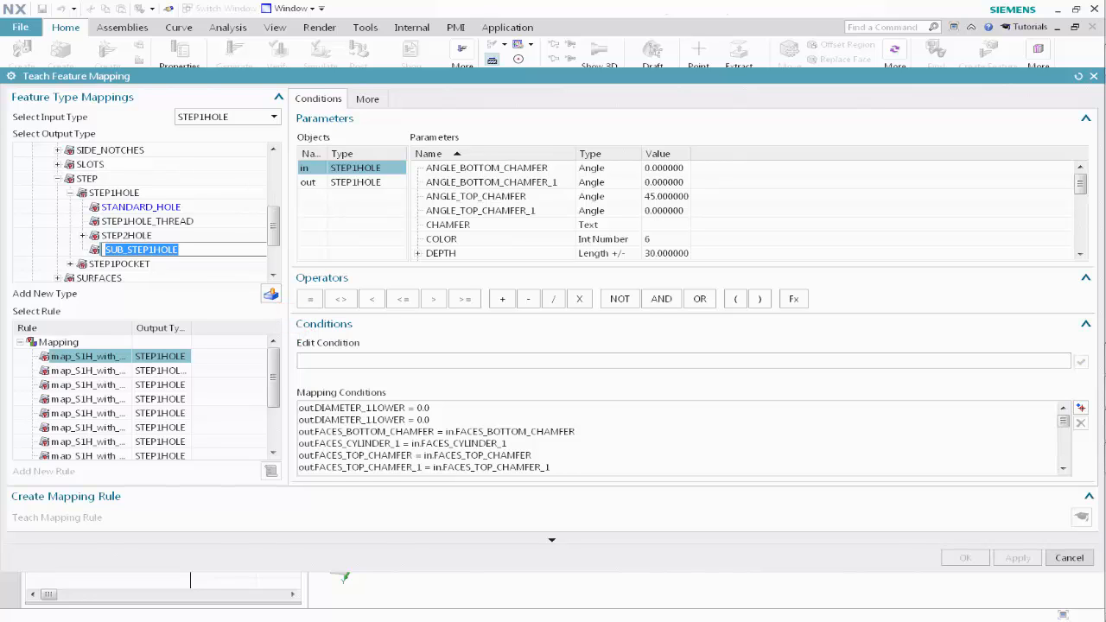
text(TOLERANCED_HOLE)
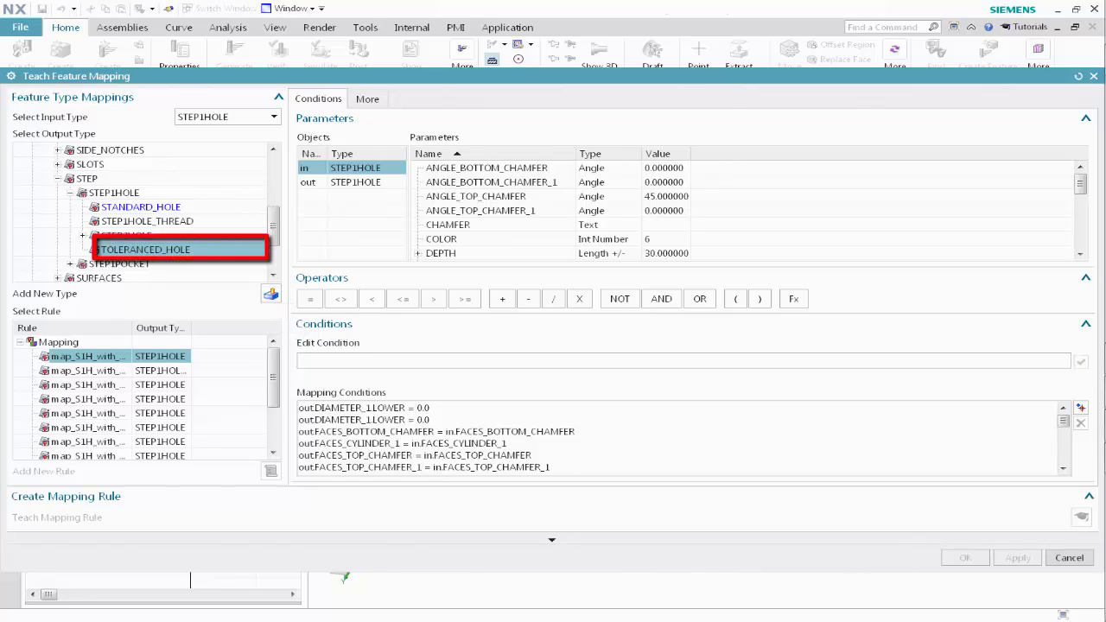
- Add a new mapping rule named MAP_2_TOLERANCED_HOLE_COLOR for the TOLERANCED_HOLE output type
click(58, 342)
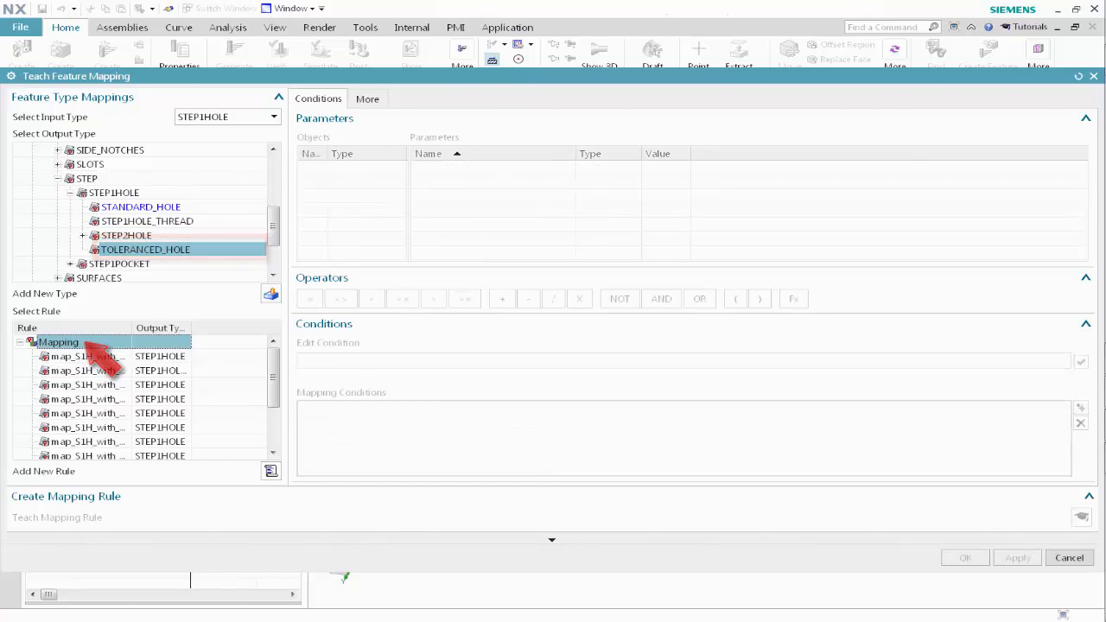
click(271, 471)
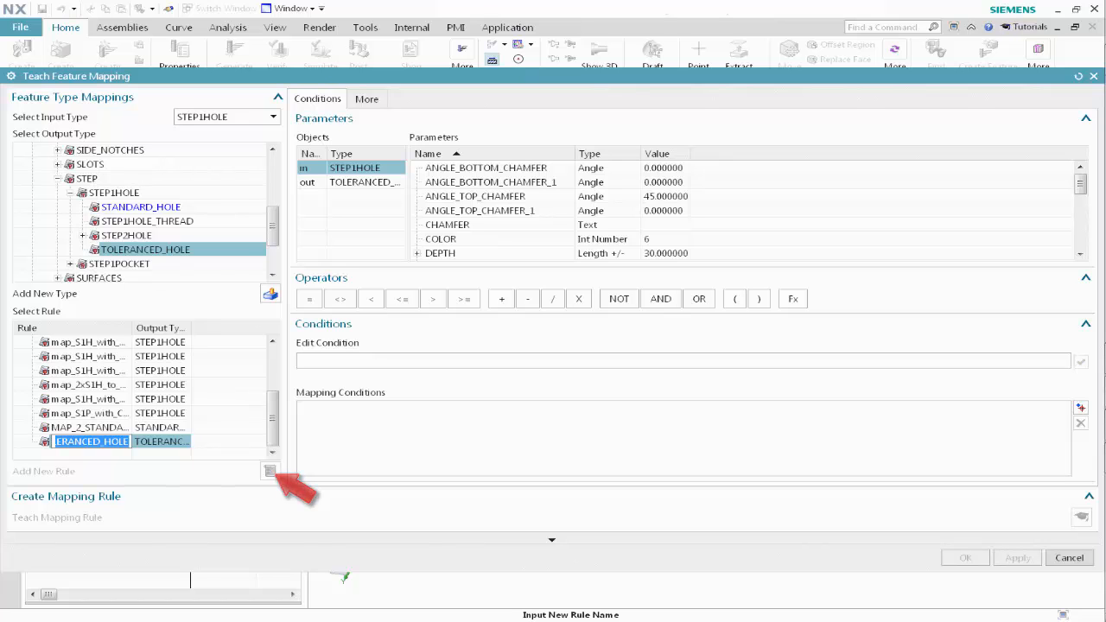
text(MAP_2_TOLERANCED_HOLE_COLOR)
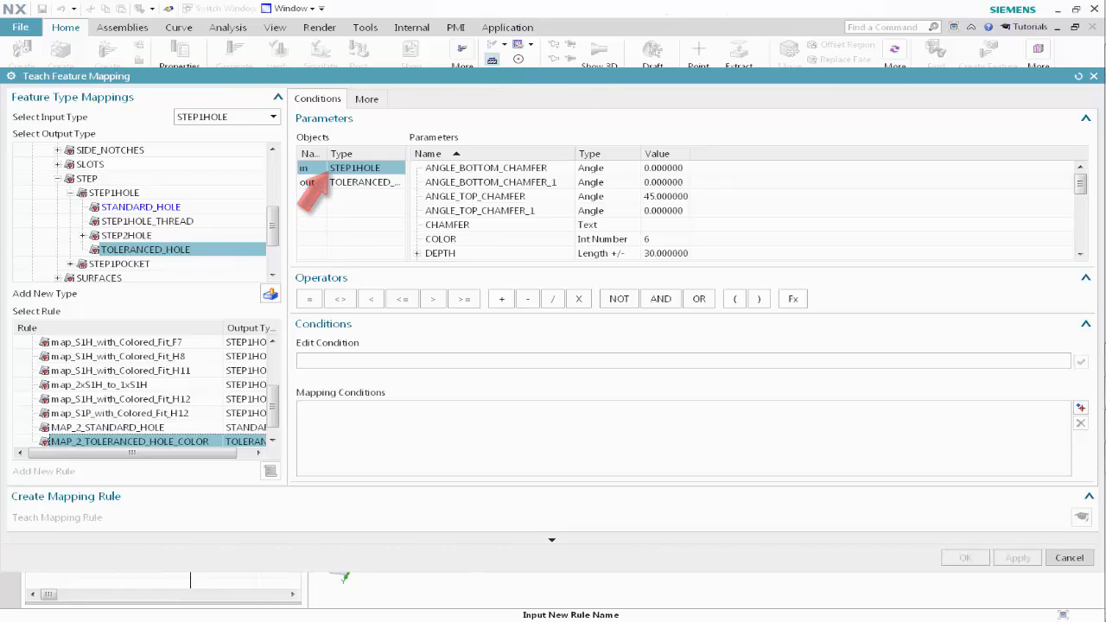
- Add the condition in.COLOR=6 to MAP_2_TOLERANCED_HOLE_COLOR and teach the mapping rule
double_click(441, 238)
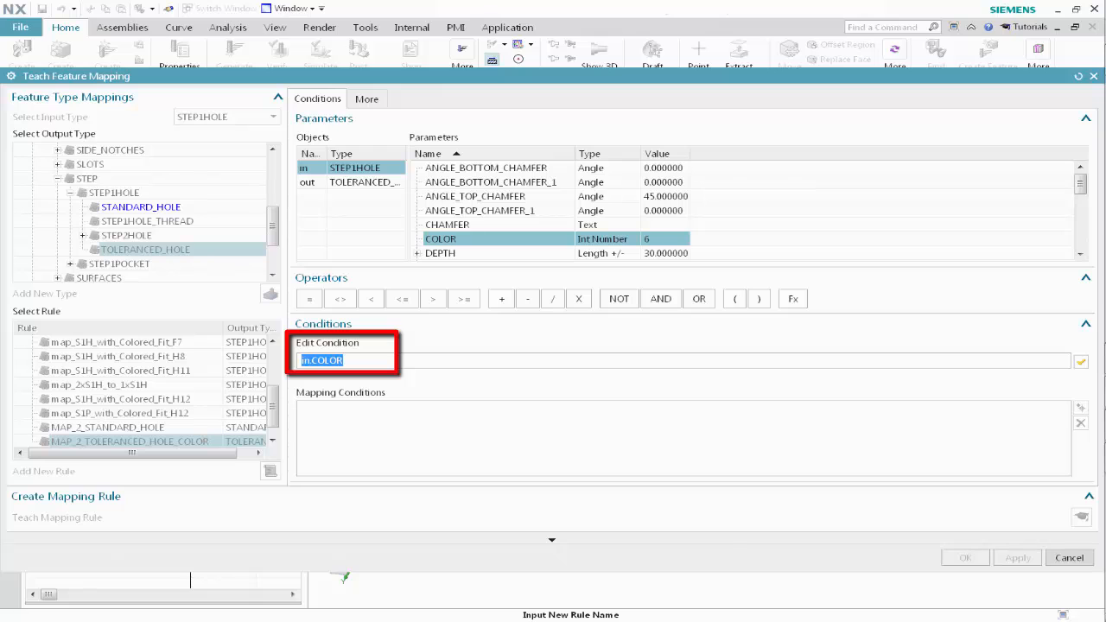
click(310, 298)
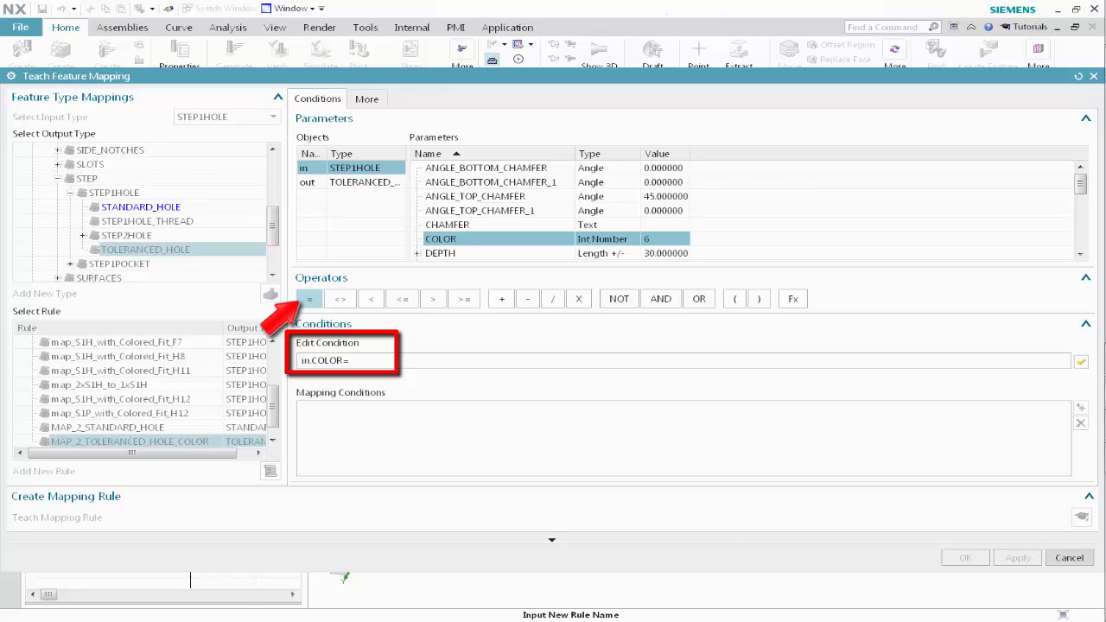
text(6)
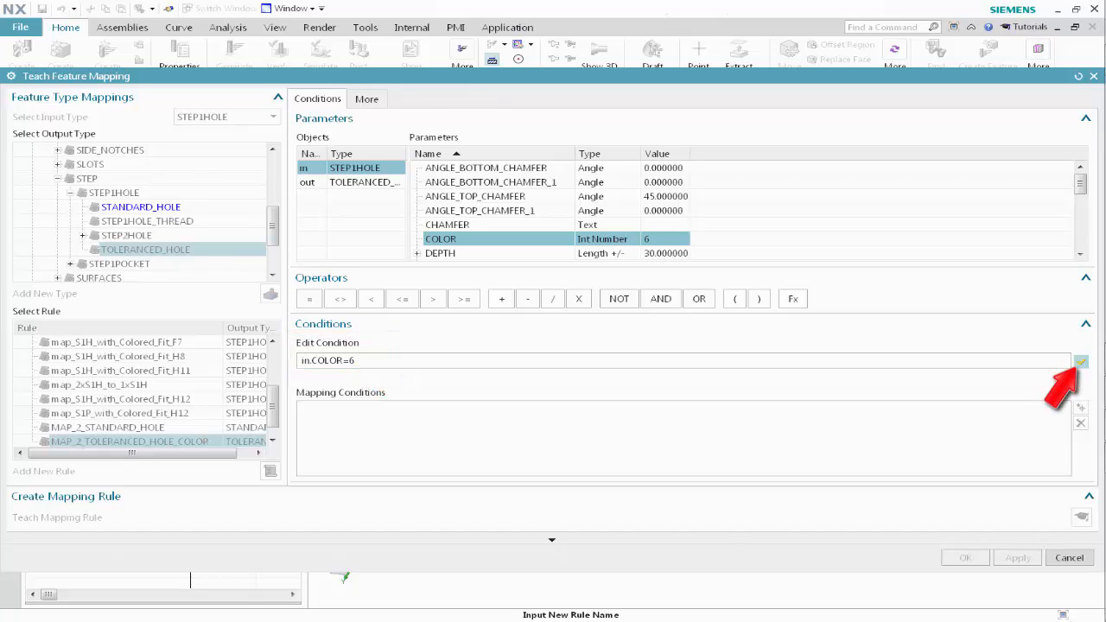
click(1081, 361)
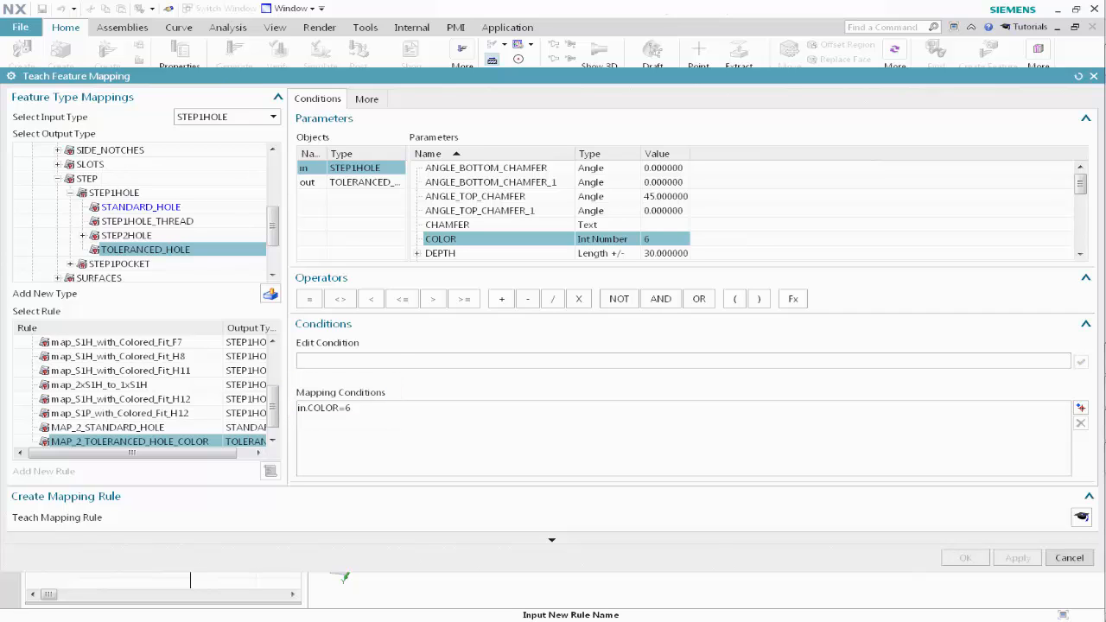
click(1081, 517)
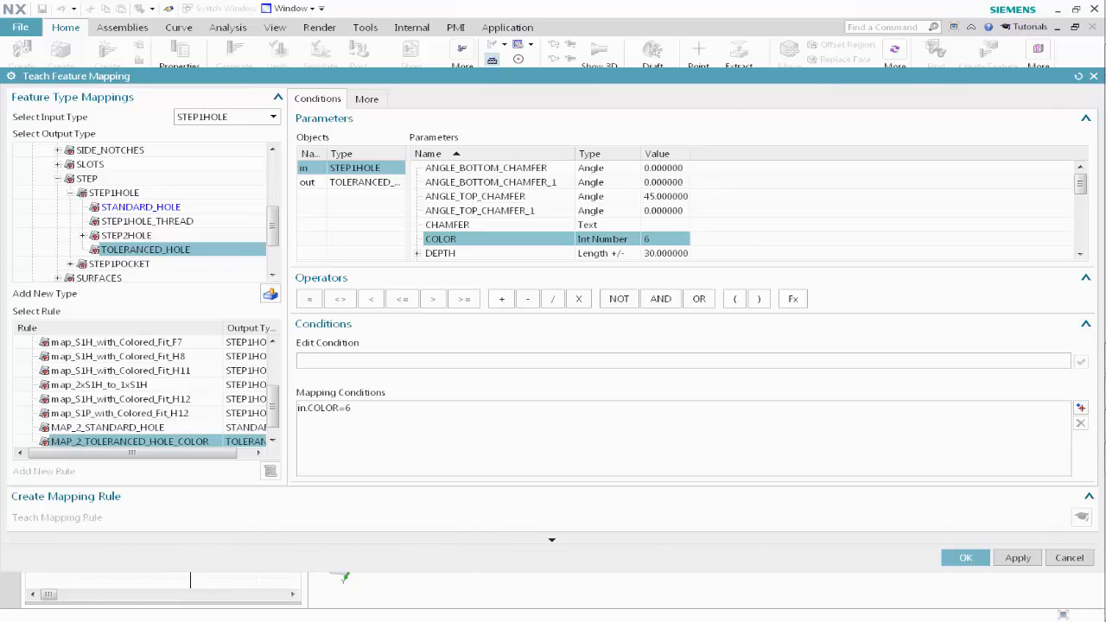
- Add another mapping rule for TOLERANCED_HOLE, named MAP_2_TOLERANCED_HOLE_PMI
scroll(272, 407, up, 5)
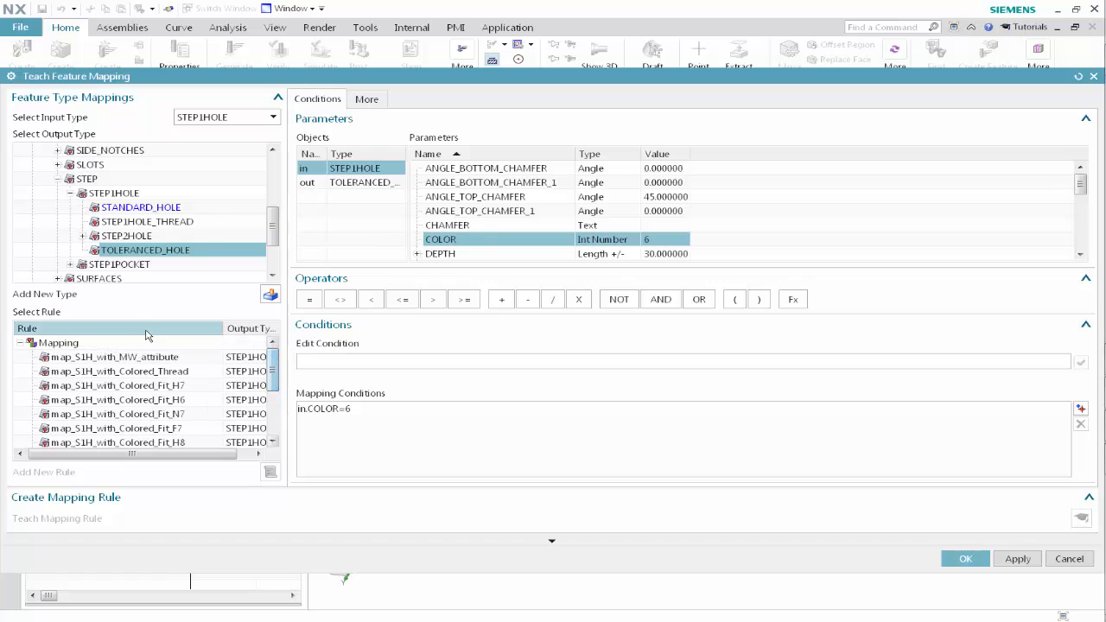
click(78, 345)
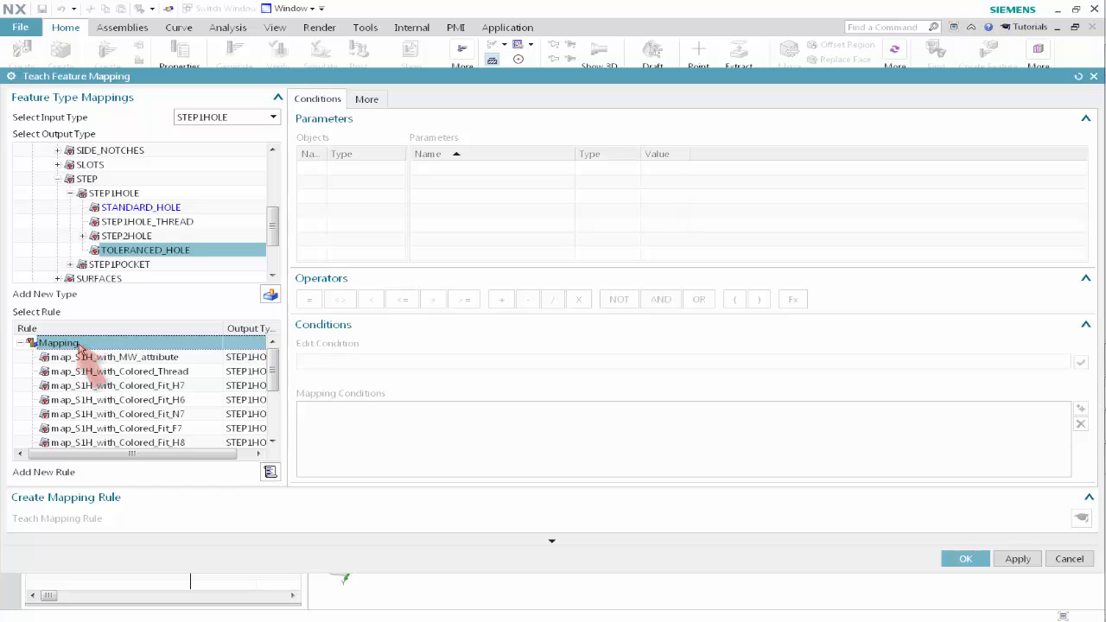
click(273, 474)
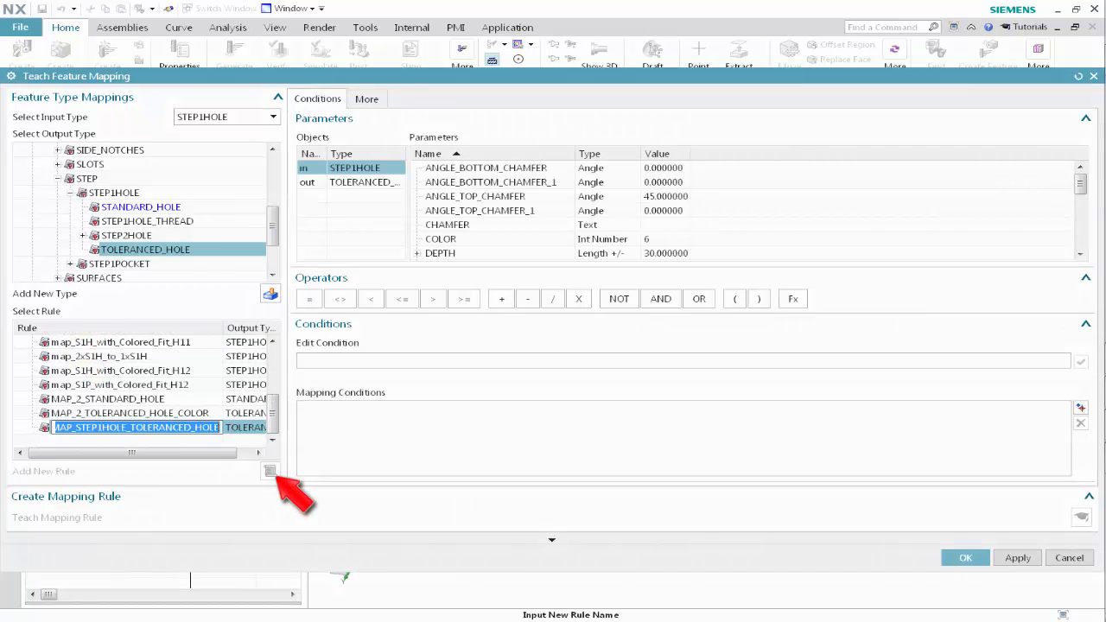
text(MAP_2_TOLERANCED_HOLE_PMI)
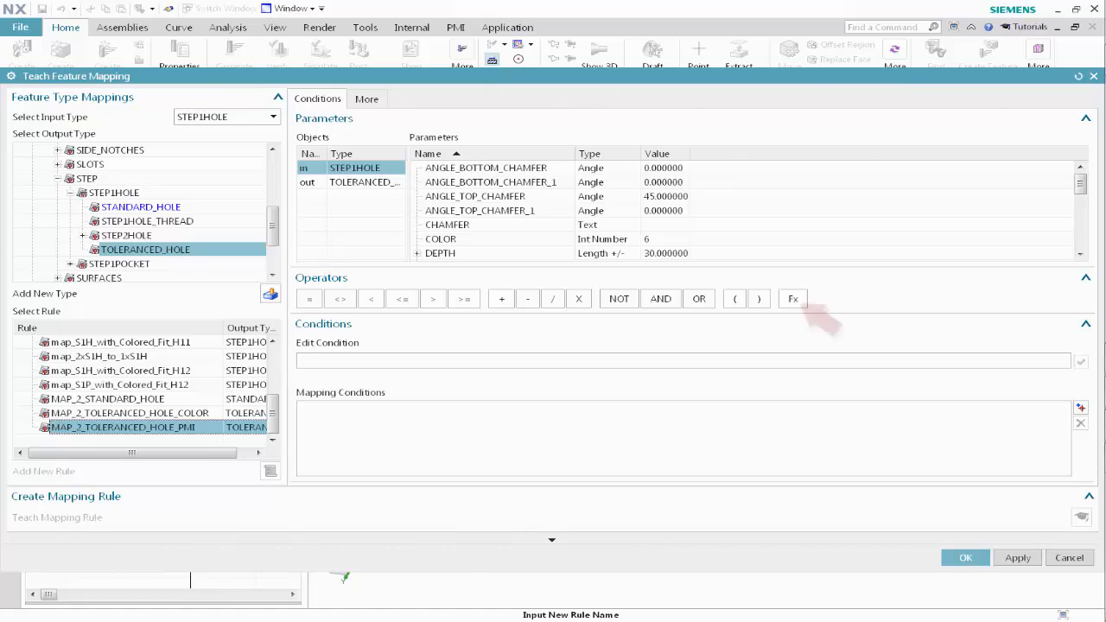
- Begin a condition for MAP_2_TOLERANCED_HOLE_PMI with the IT_class_ISO function and in.DIAMETER_1 as its first argument
click(794, 298)
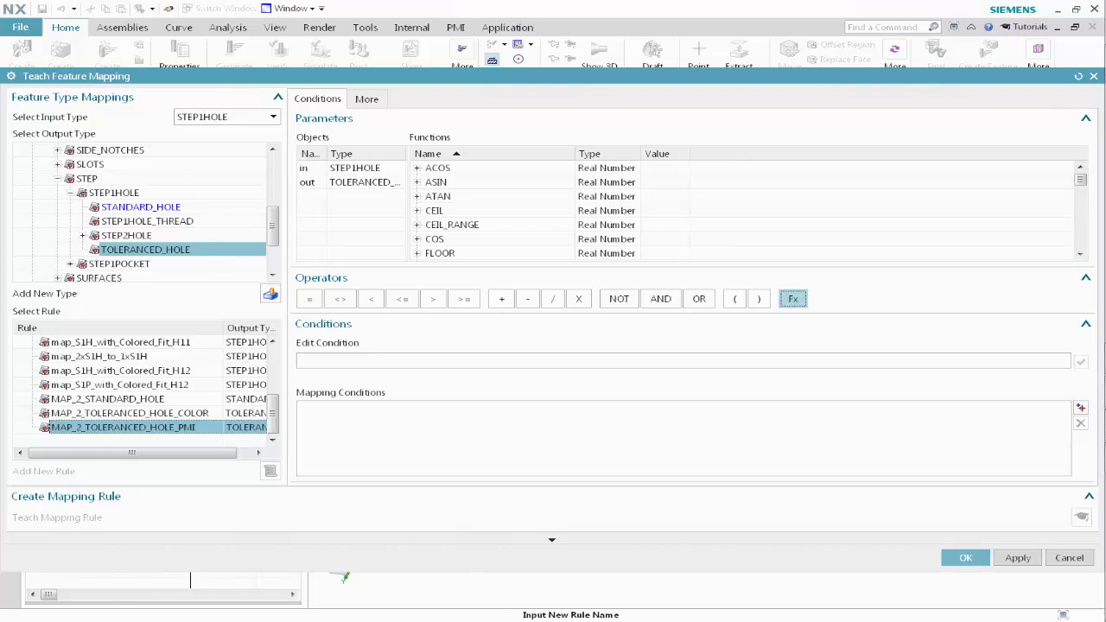
drag(1081, 179, 1086, 205)
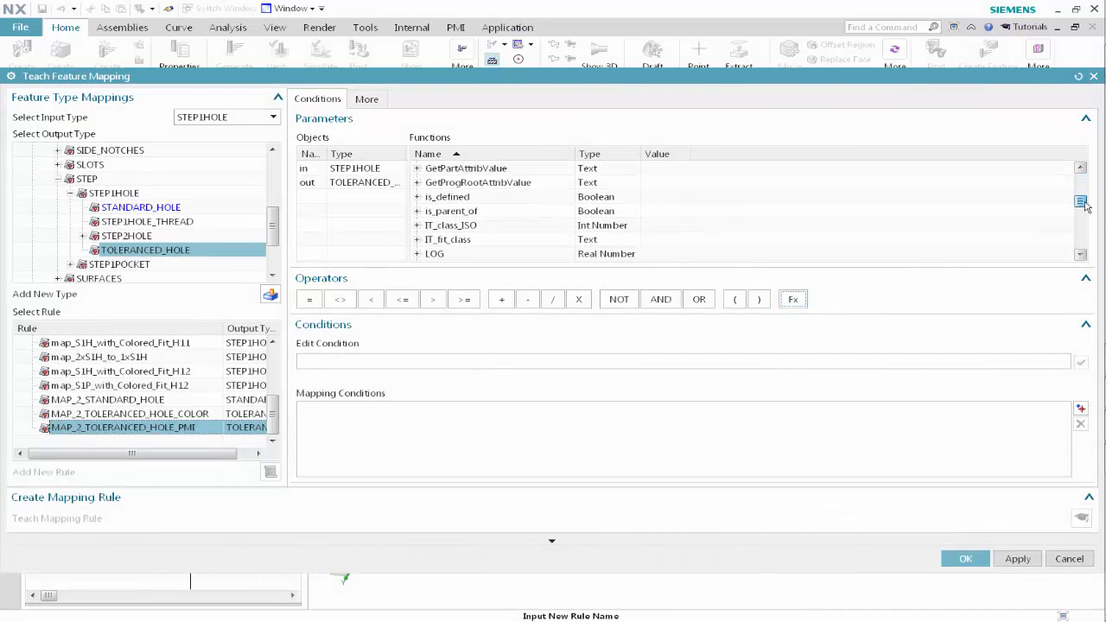
double_click(472, 226)
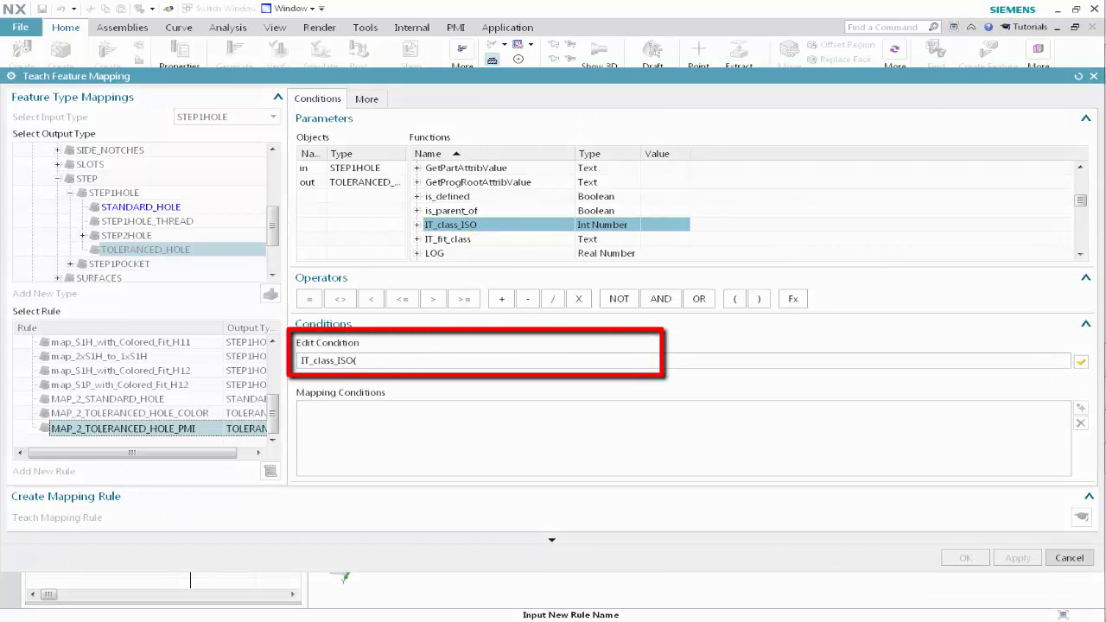
click(341, 167)
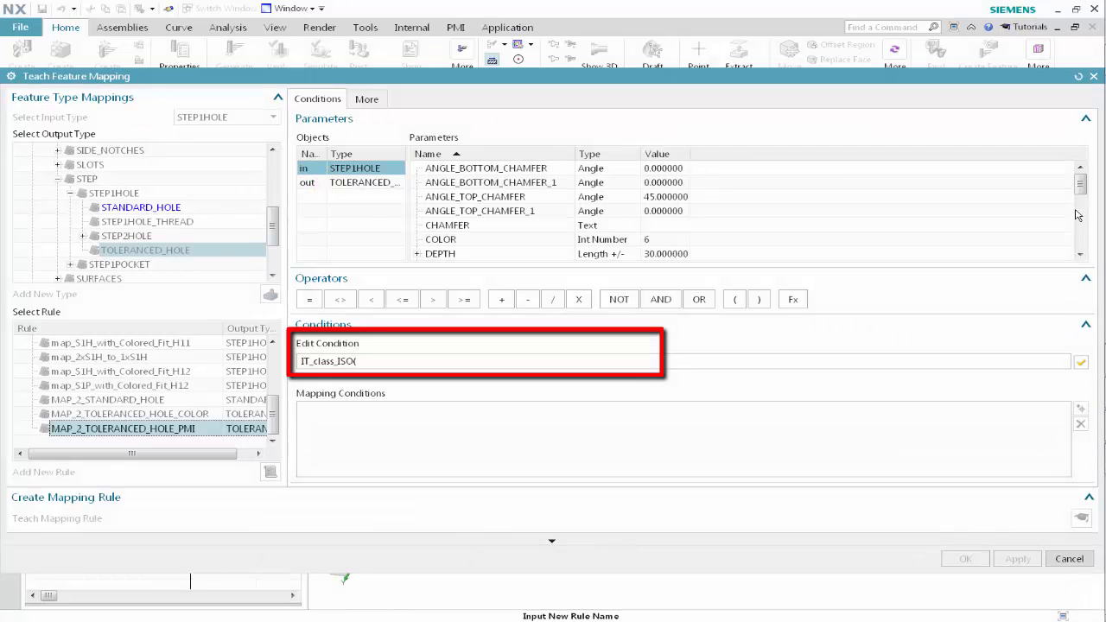
drag(1082, 193, 1081, 216)
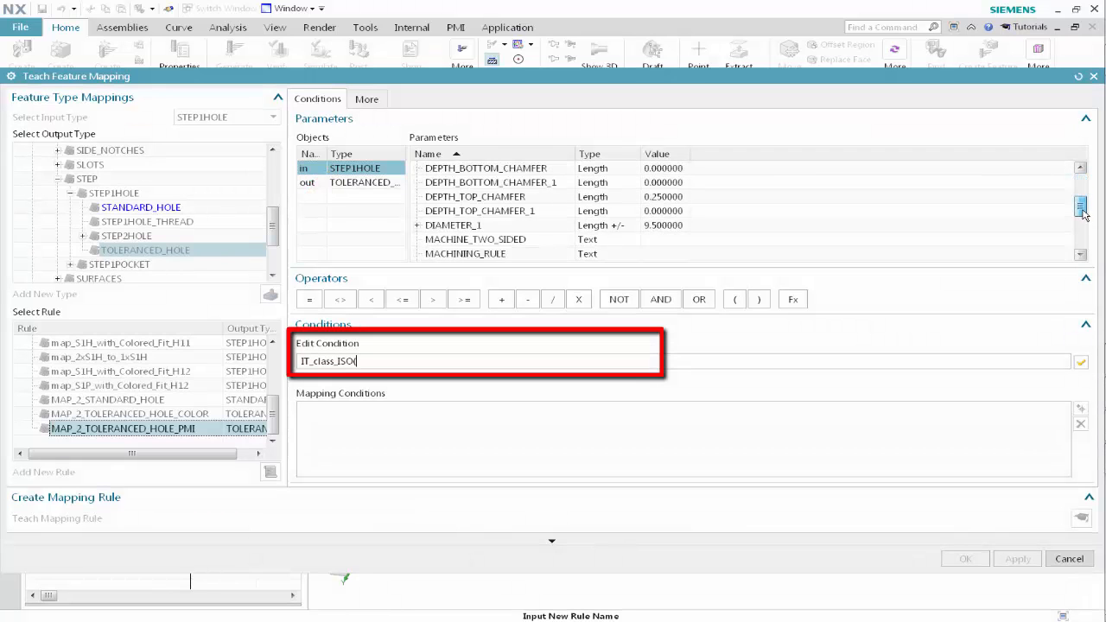
double_click(501, 225)
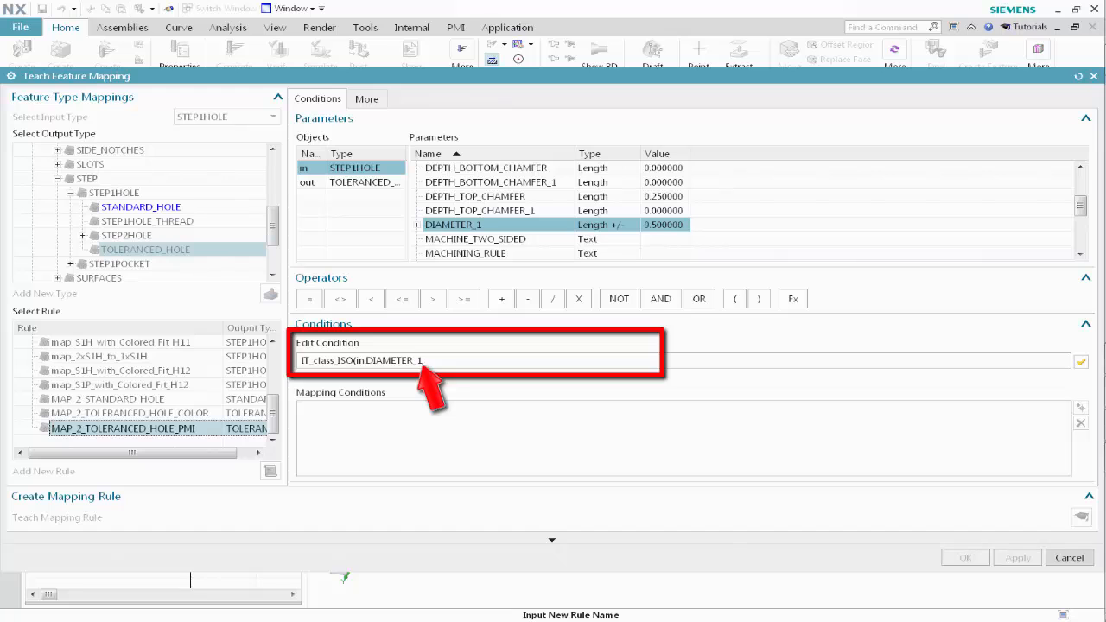
- Add in.DIAMETER_1.UPPER and in.DIAMETER_1.LOWER as the remaining IT_class_ISO arguments and close the parenthesis
click(417, 226)
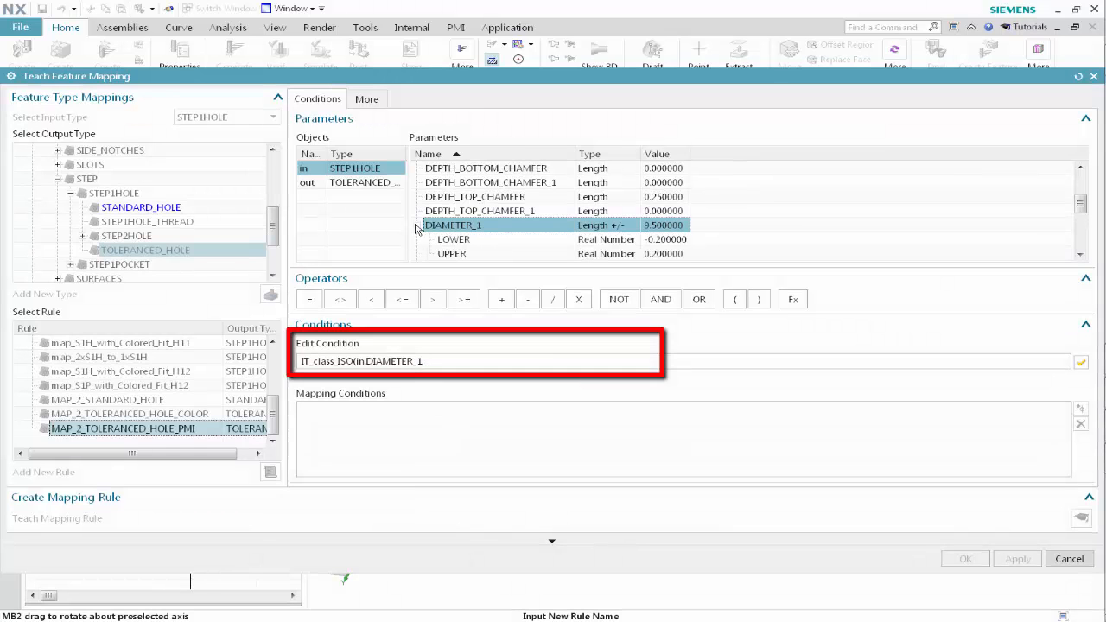
double_click(446, 255)
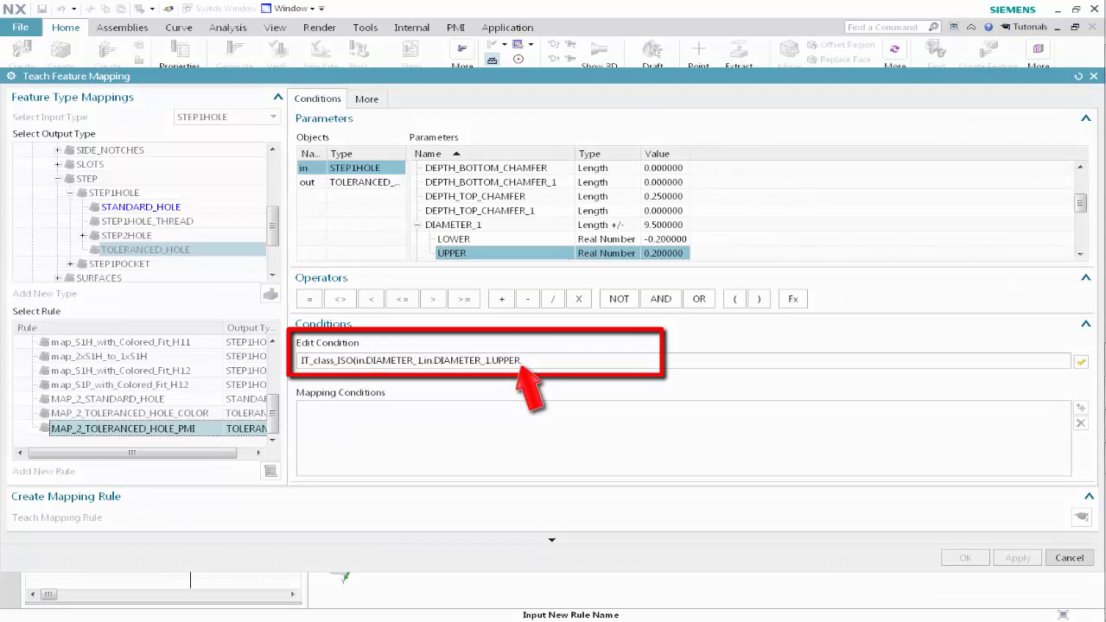
text(,)
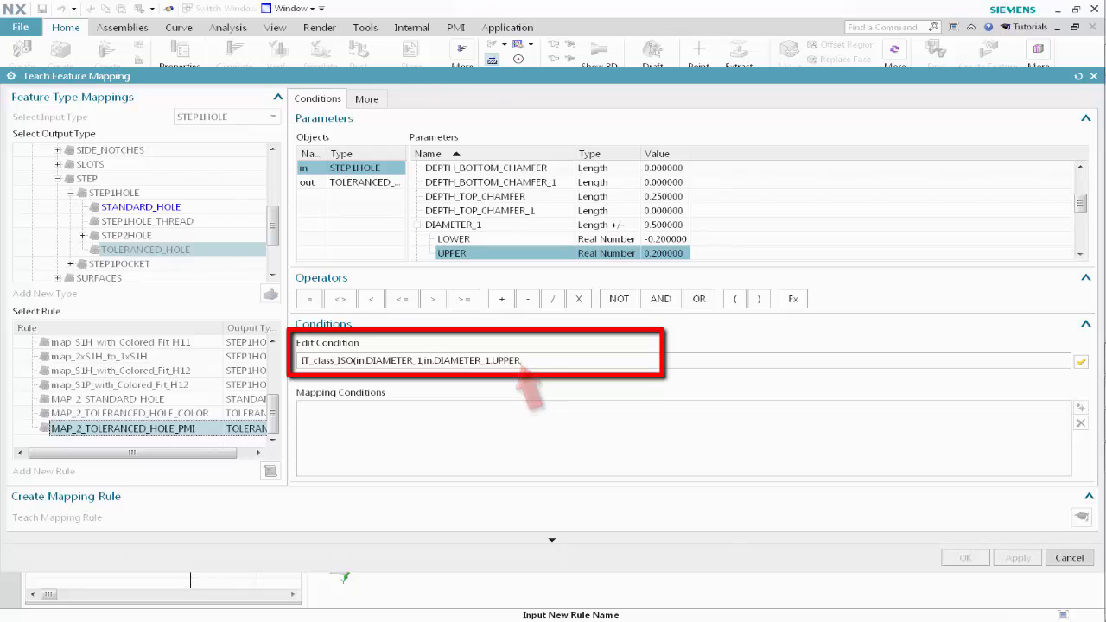
double_click(453, 238)
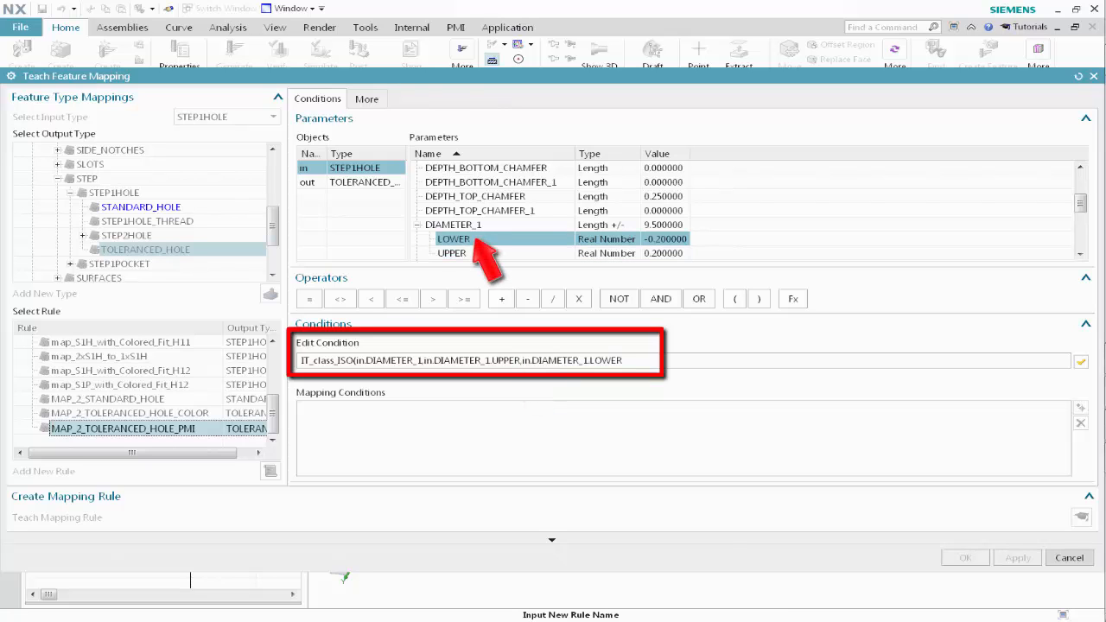
click(759, 298)
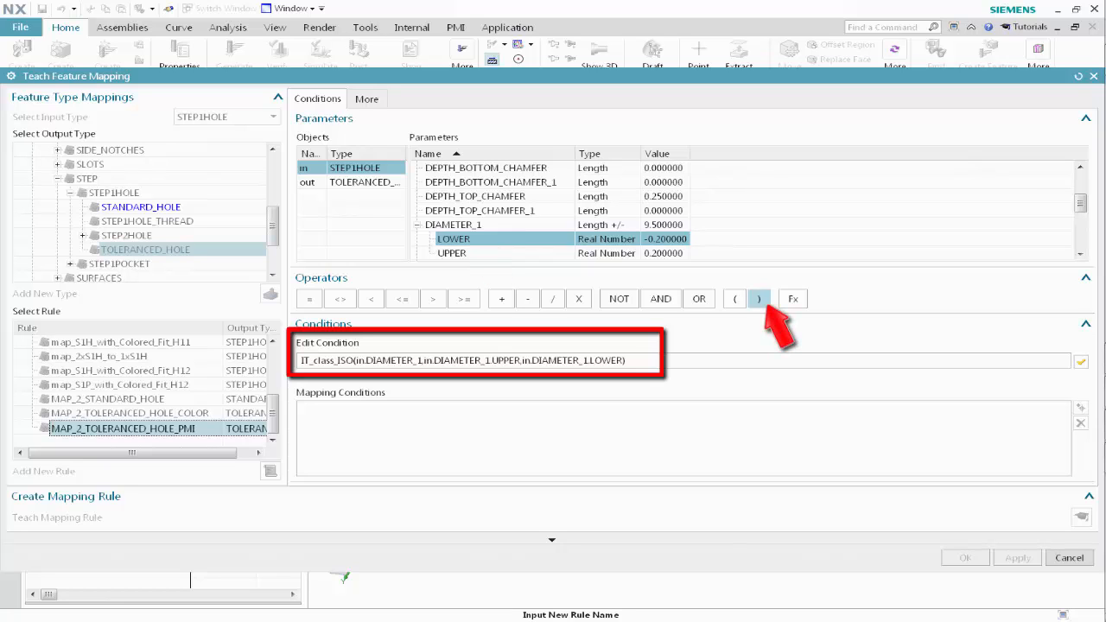
- Complete the IT_class_ISO condition with <=7, add it to the mapping conditions and teach the rule
click(405, 299)
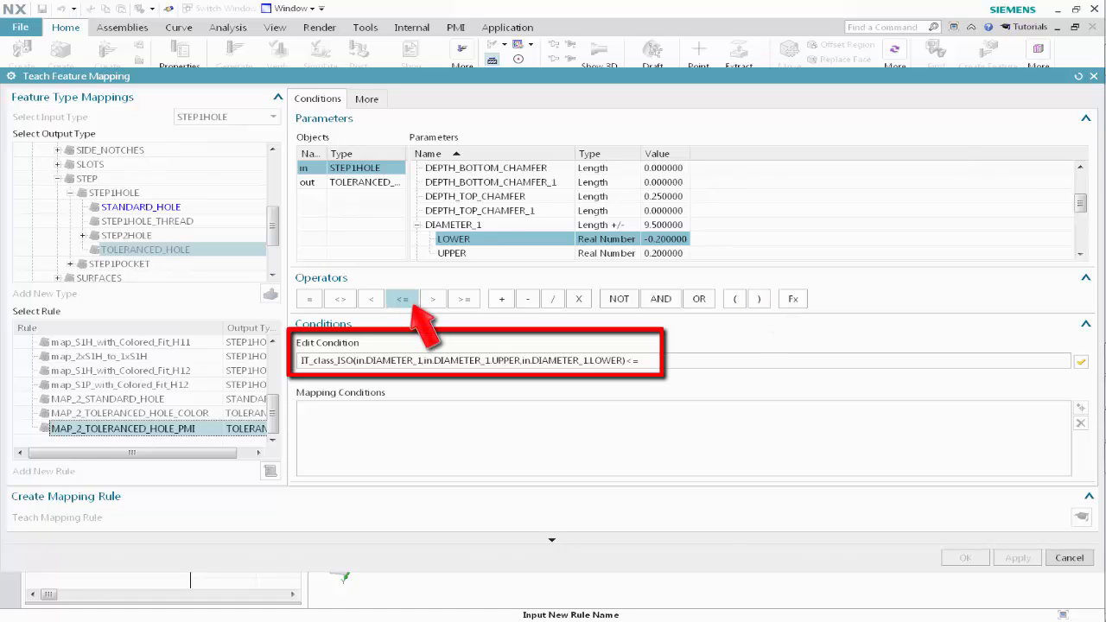
text(7)
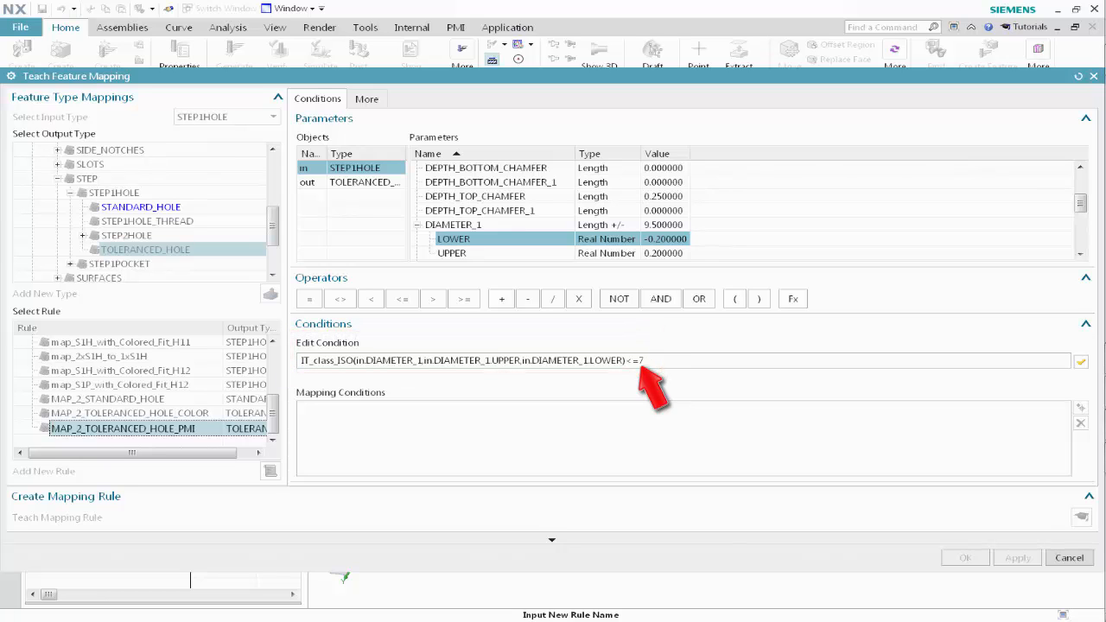
click(1081, 362)
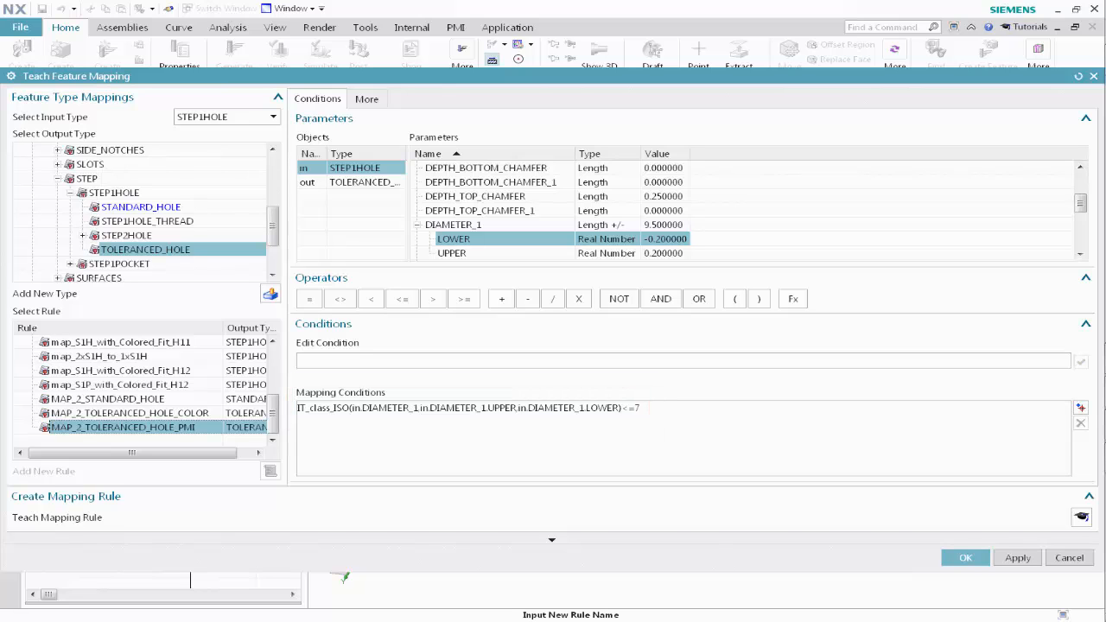
click(1081, 517)
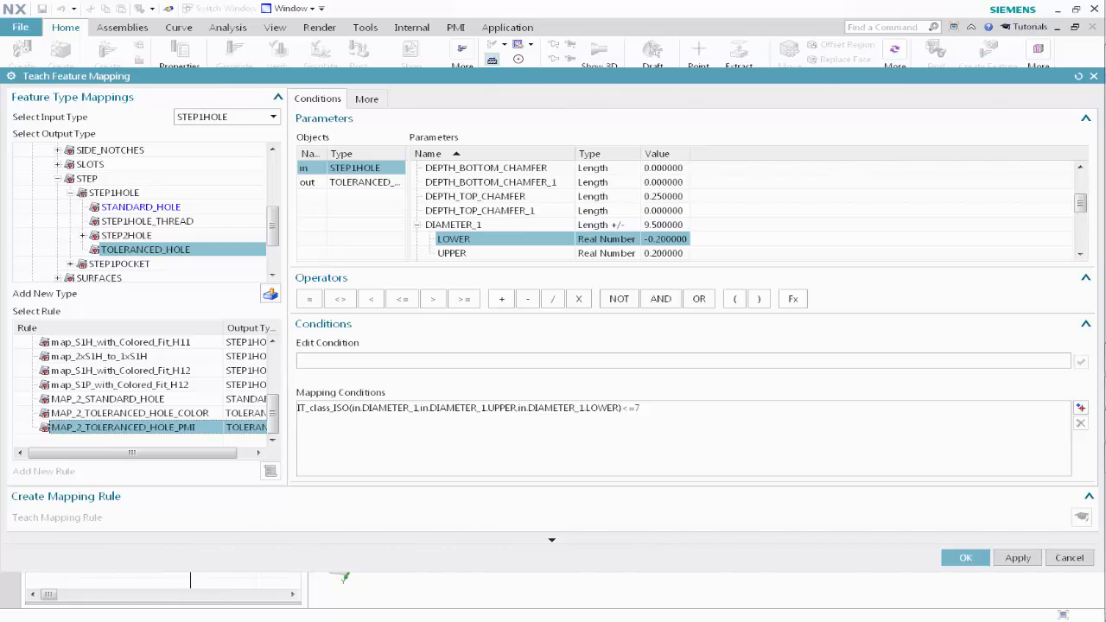
- Add a third mapping rule for TOLERANCED_HOLE, named MAP_2_TOLERANCED_HOLE_FACE
drag(274, 420, 278, 356)
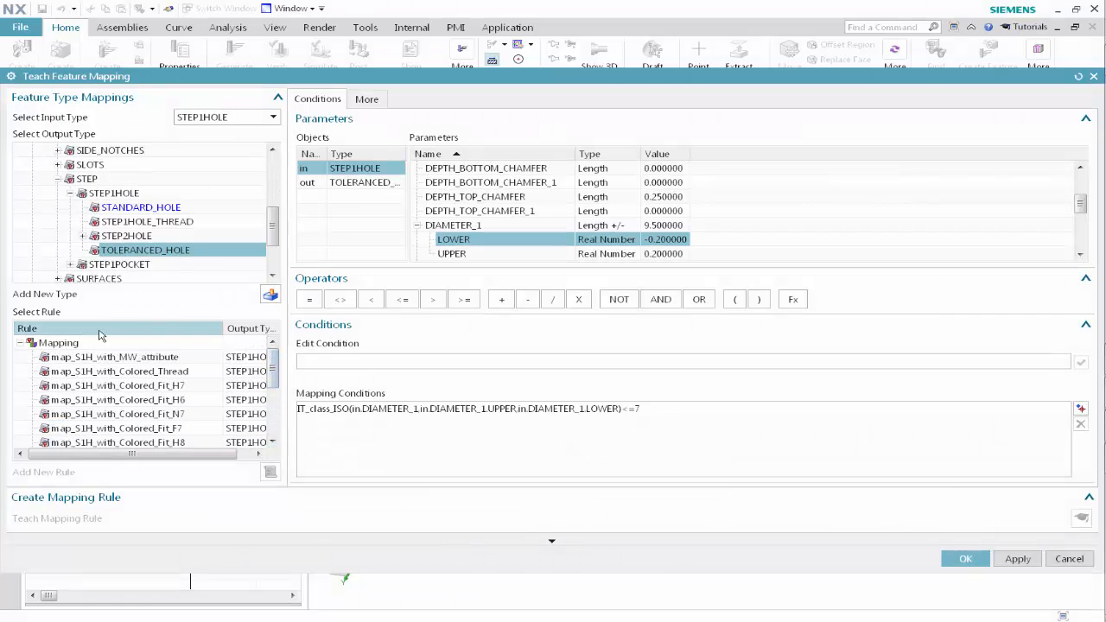
click(58, 344)
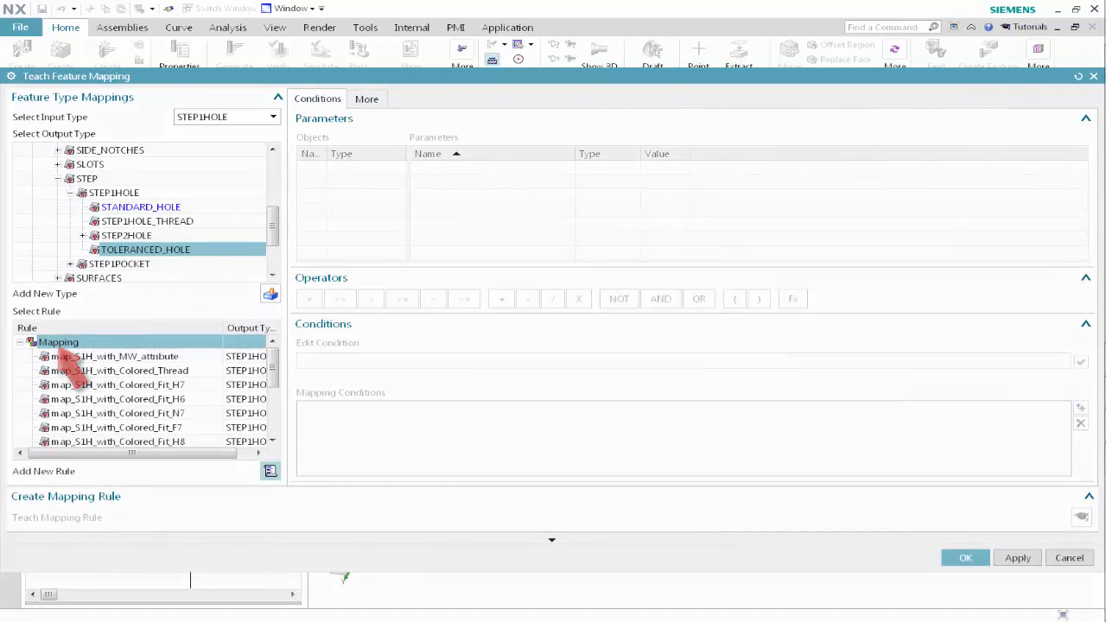
click(271, 294)
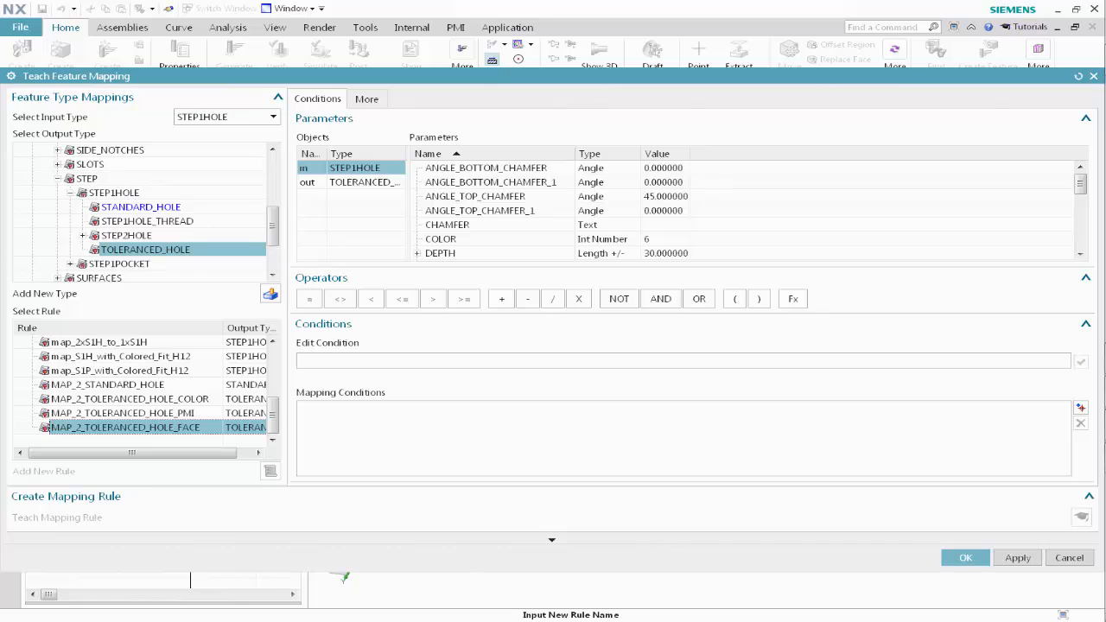
- Add the condition is_defined(in.MW_HOLE_GUIDE_PIN_FIT) to MAP_2_TOLERANCED_HOLE_FACE
click(793, 298)
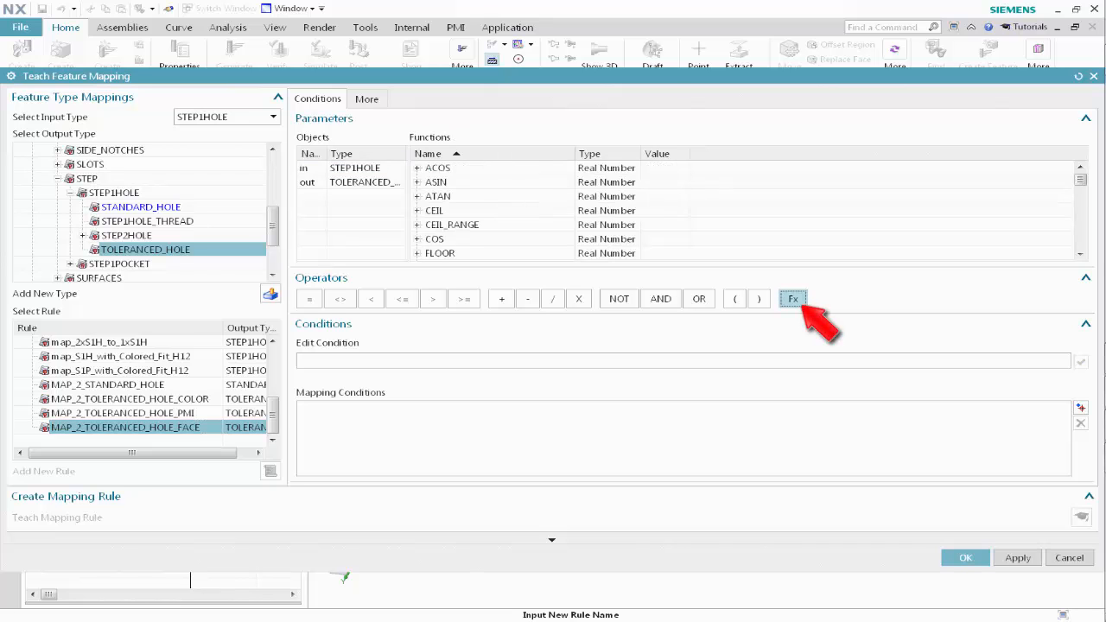
scroll(851, 200, down, 5)
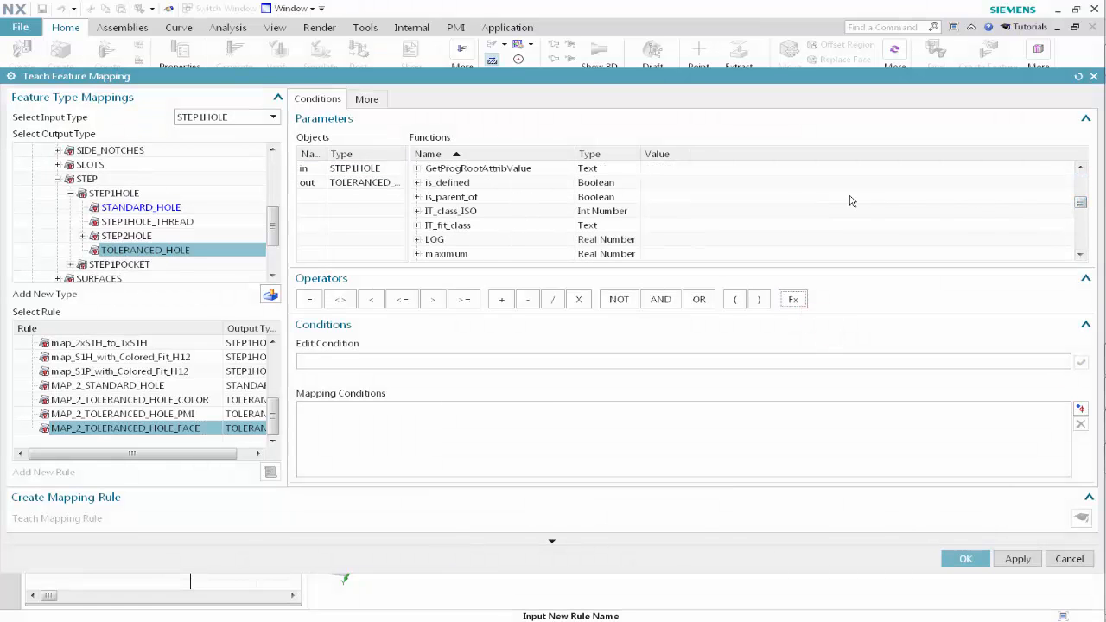
double_click(491, 183)
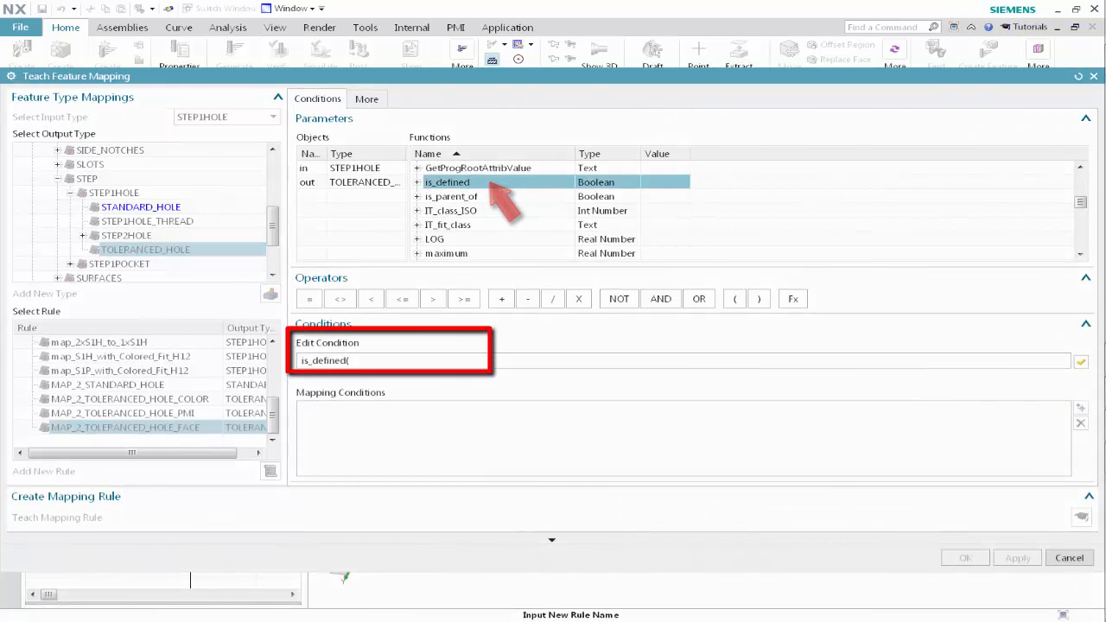
click(391, 168)
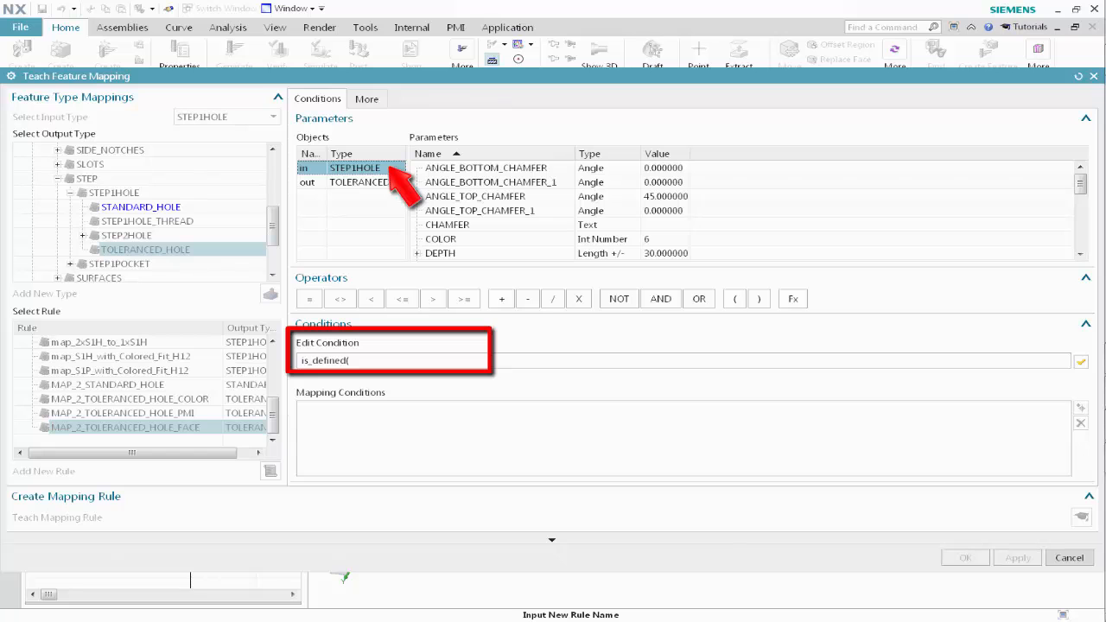
drag(1080, 184, 1079, 222)
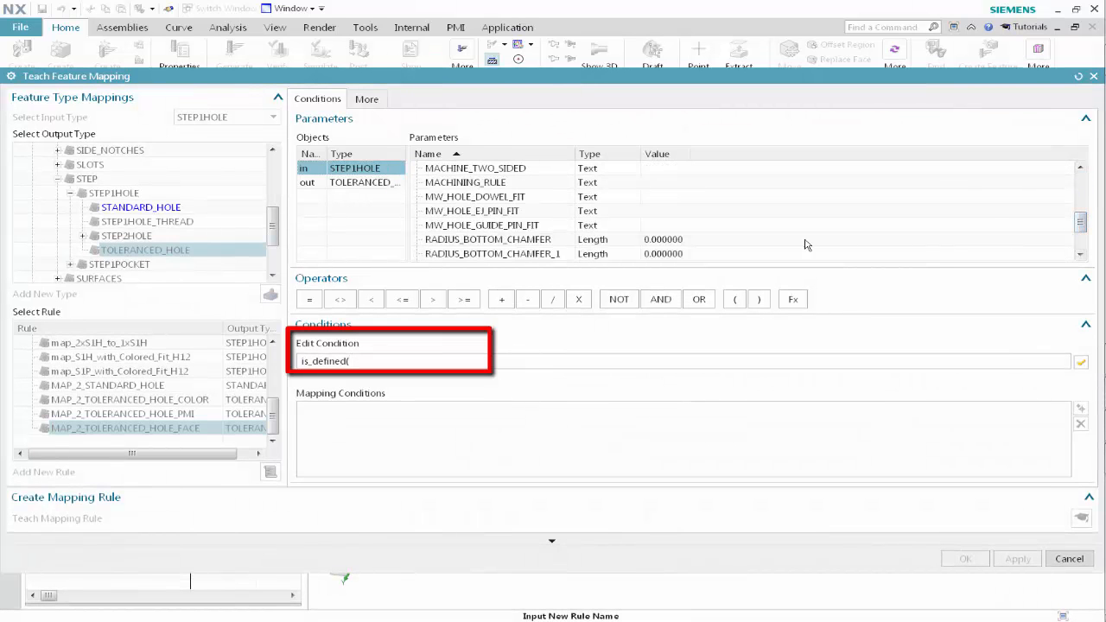
click(533, 226)
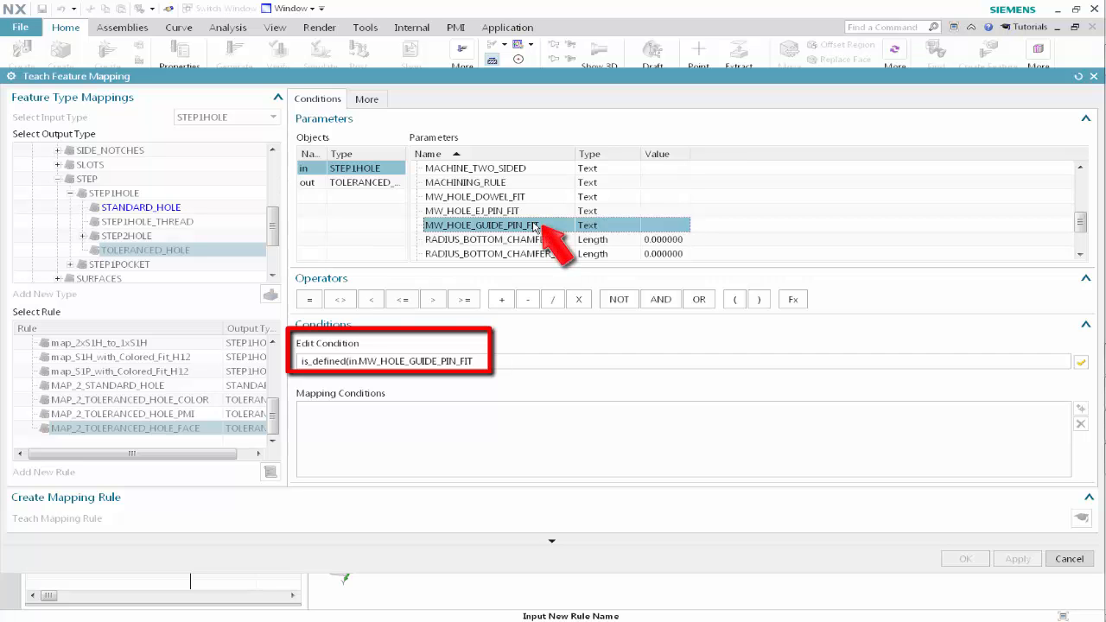
click(758, 299)
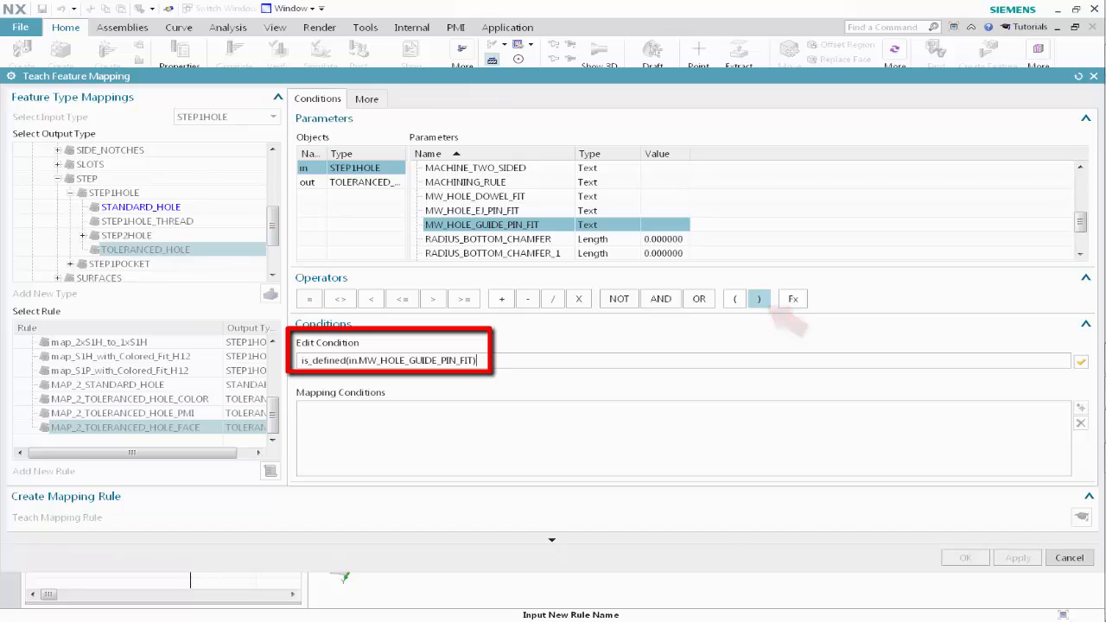
click(1081, 361)
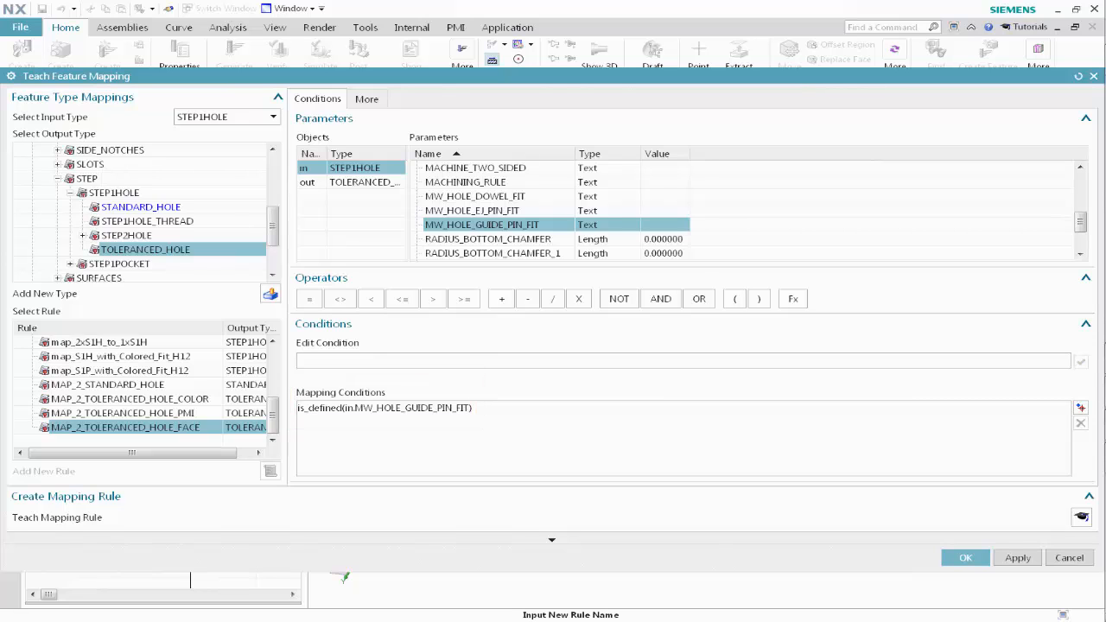
- Select the MAP_2_TOLERANCED_HOLE_PMI rule and teach its mapping rule
click(122, 413)
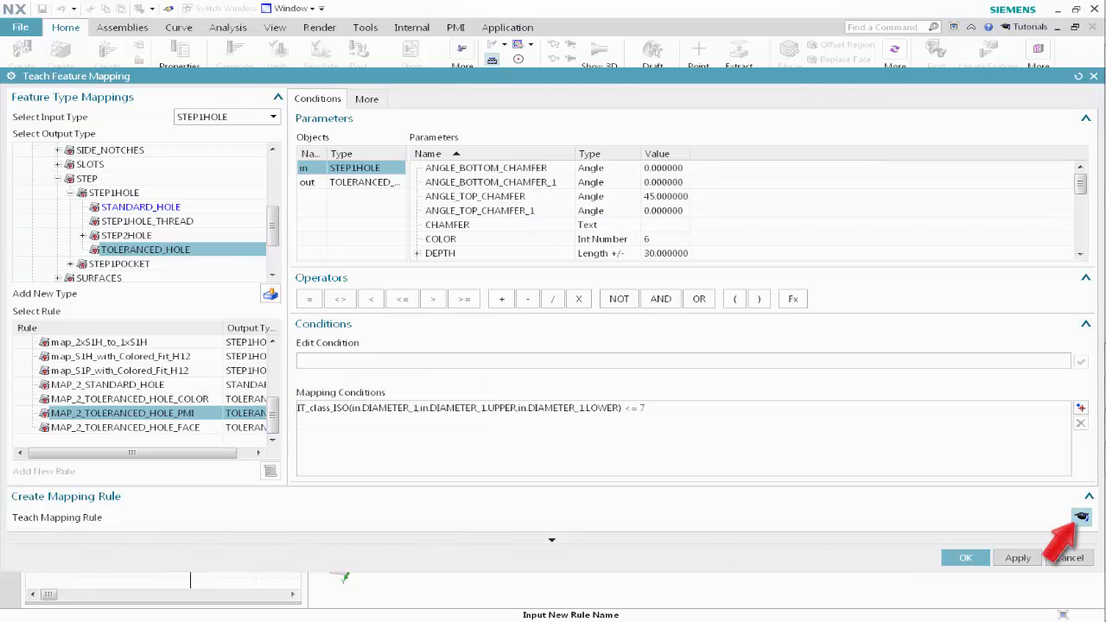
click(1081, 516)
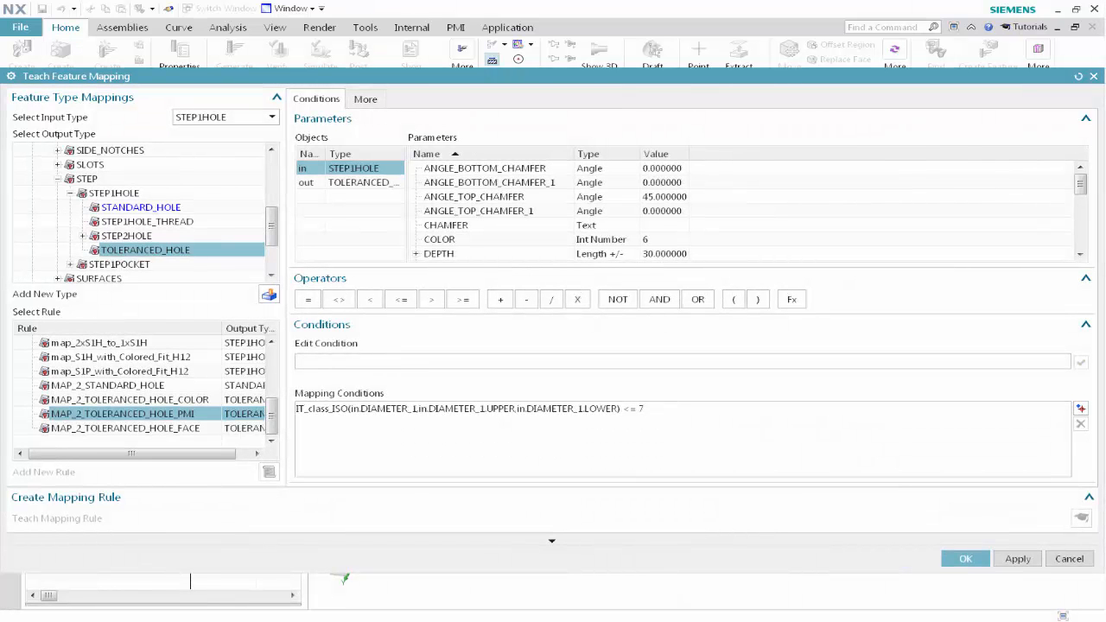
- Set the priority of MAP_2_TOLERANCED_HOLE_COLOR to 100 and teach the mapping rule
click(66, 400)
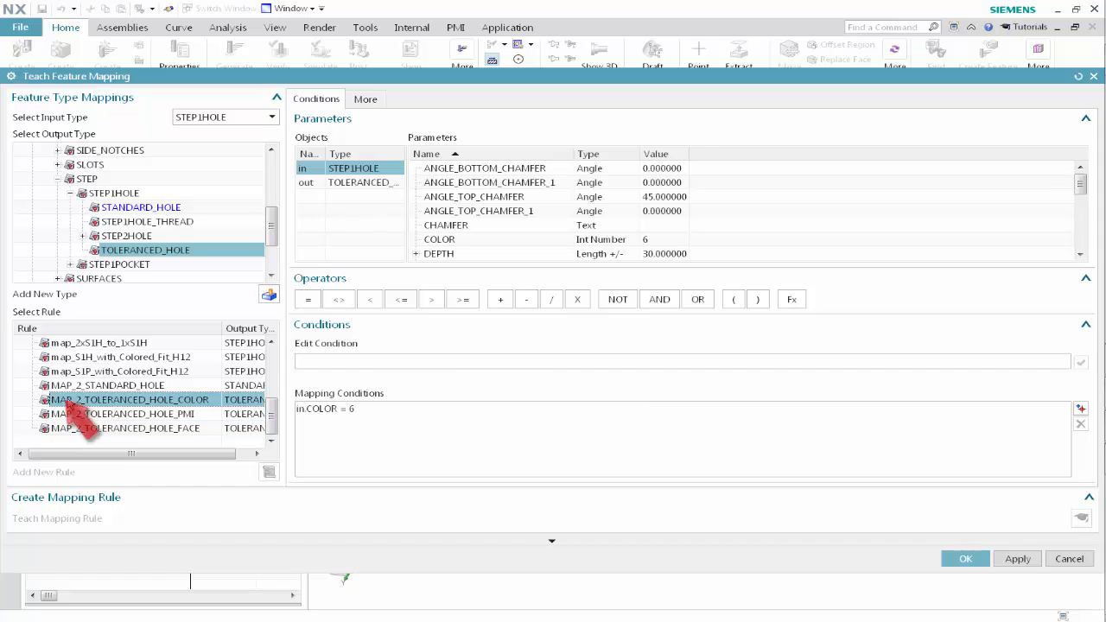
click(363, 100)
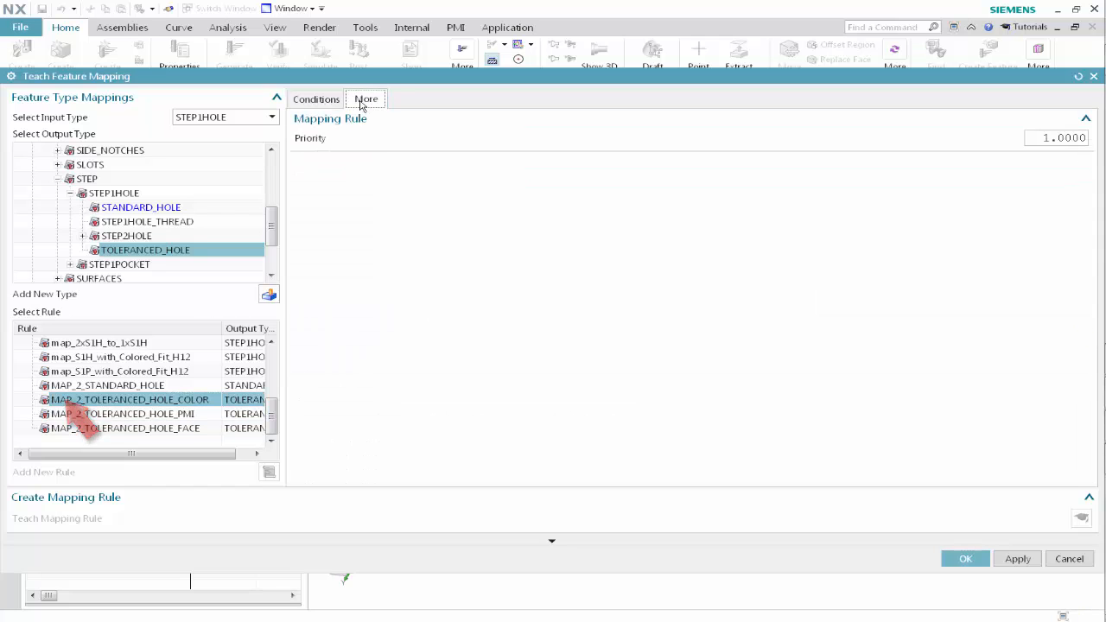
double_click(1042, 138)
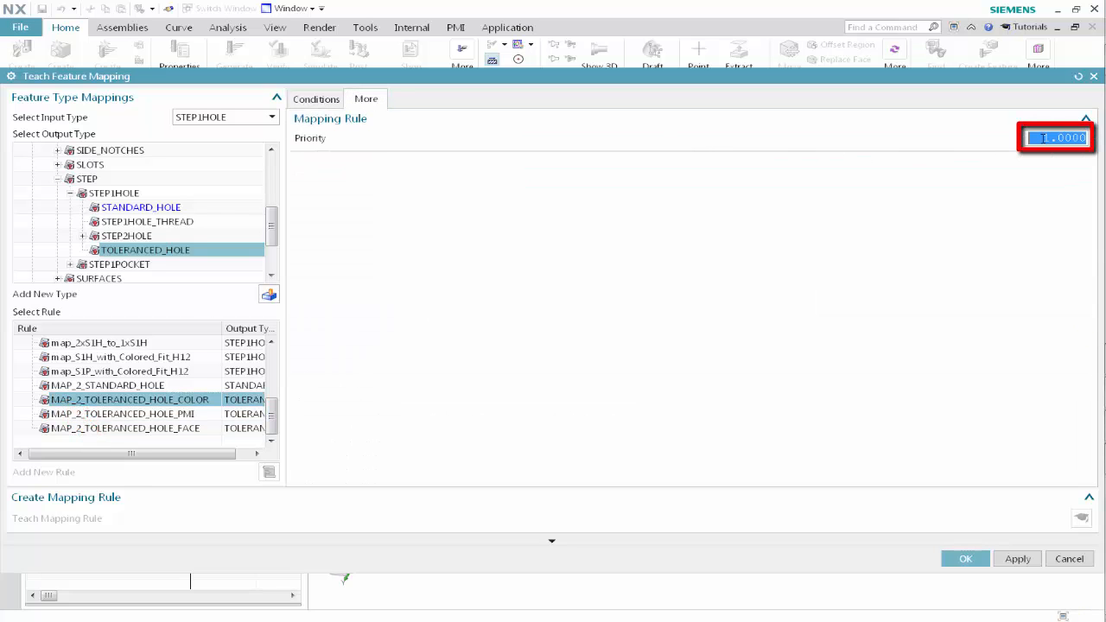
key(BackSpace)
text(100)
key(Return)
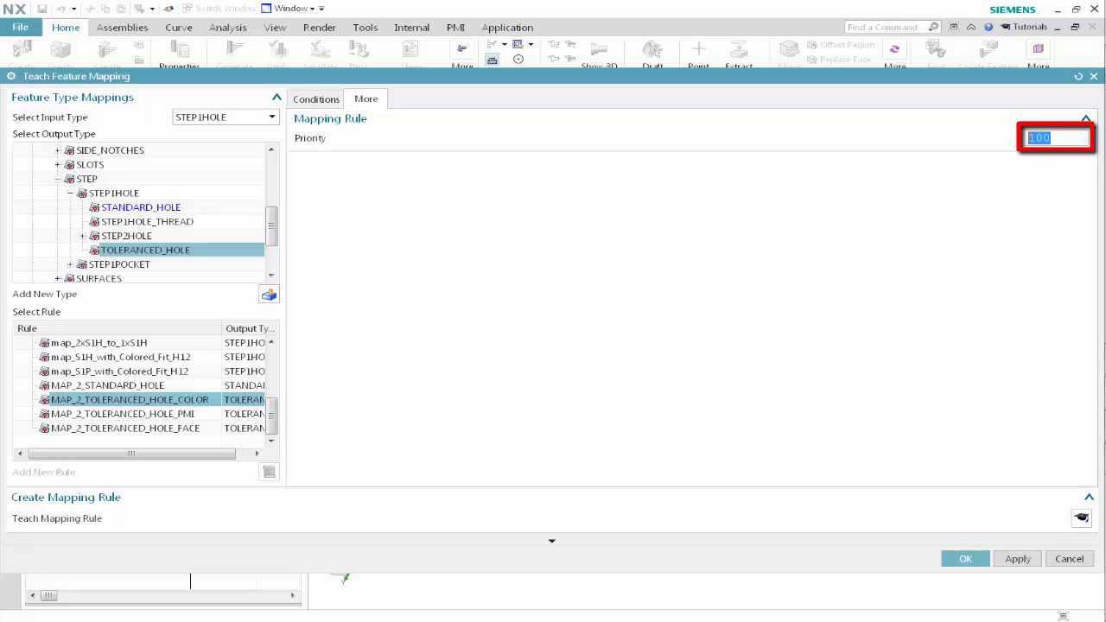
click(1082, 518)
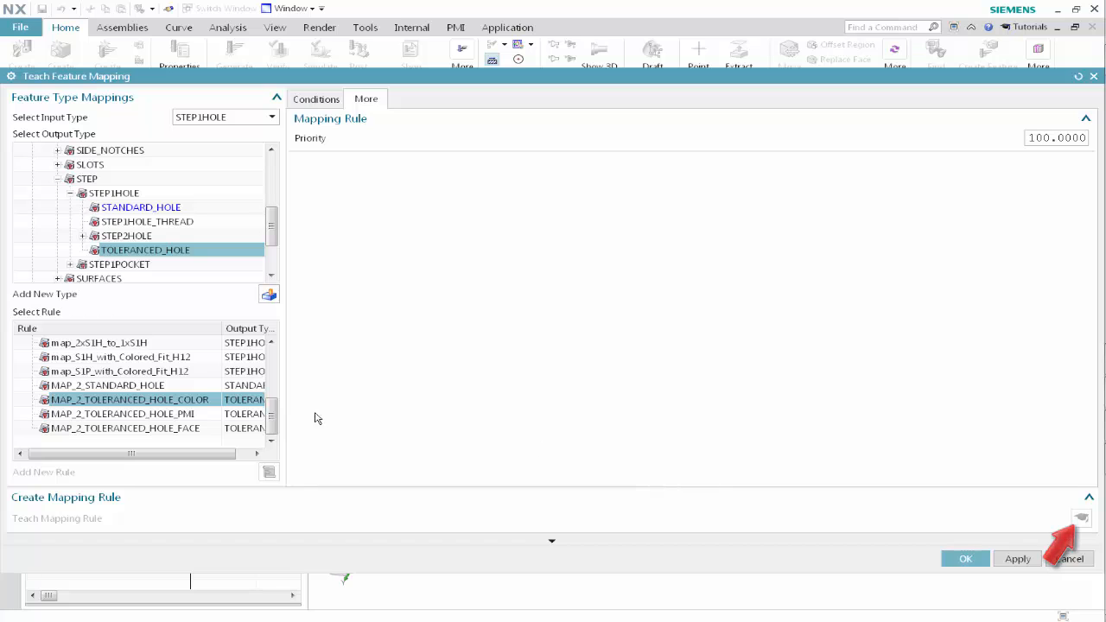
- Set the priority of MAP_2_TOLERANCED_HOLE_PMI to 100
click(186, 415)
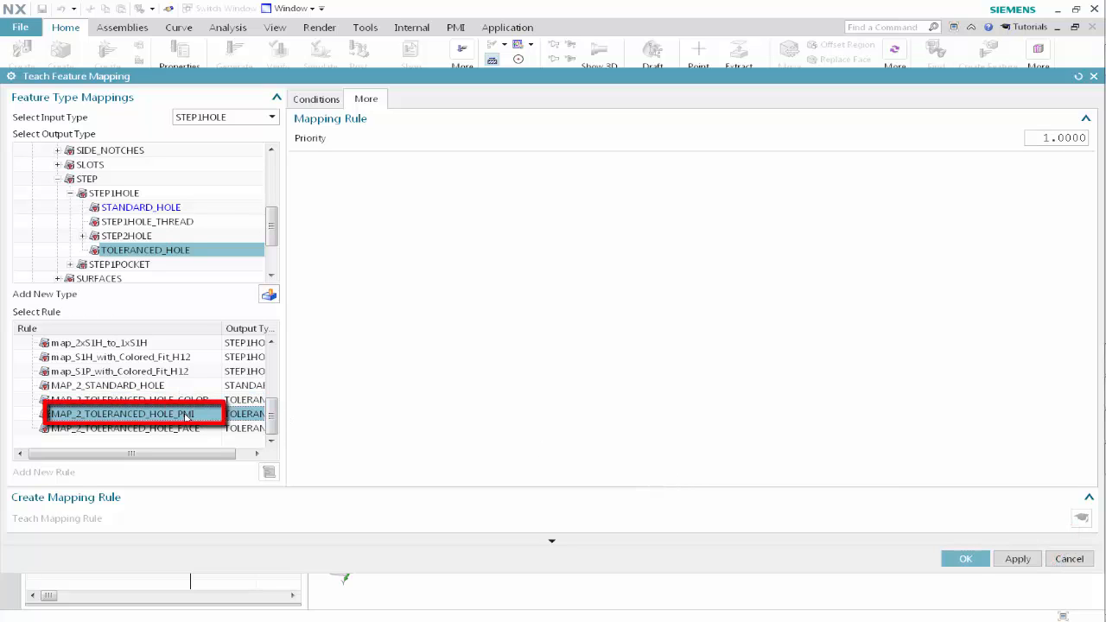
double_click(1028, 140)
text(100)
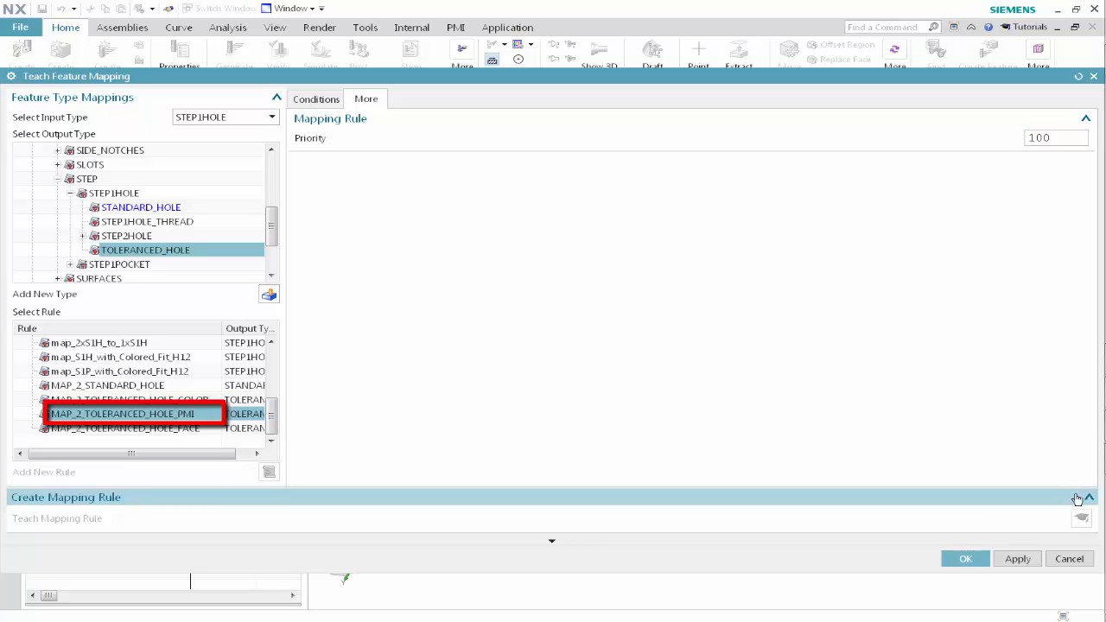
- Set the priority of MAP_2_TOLERANCED_HOLE_FACE to 100, teach the rule and save the feature mappings
click(202, 431)
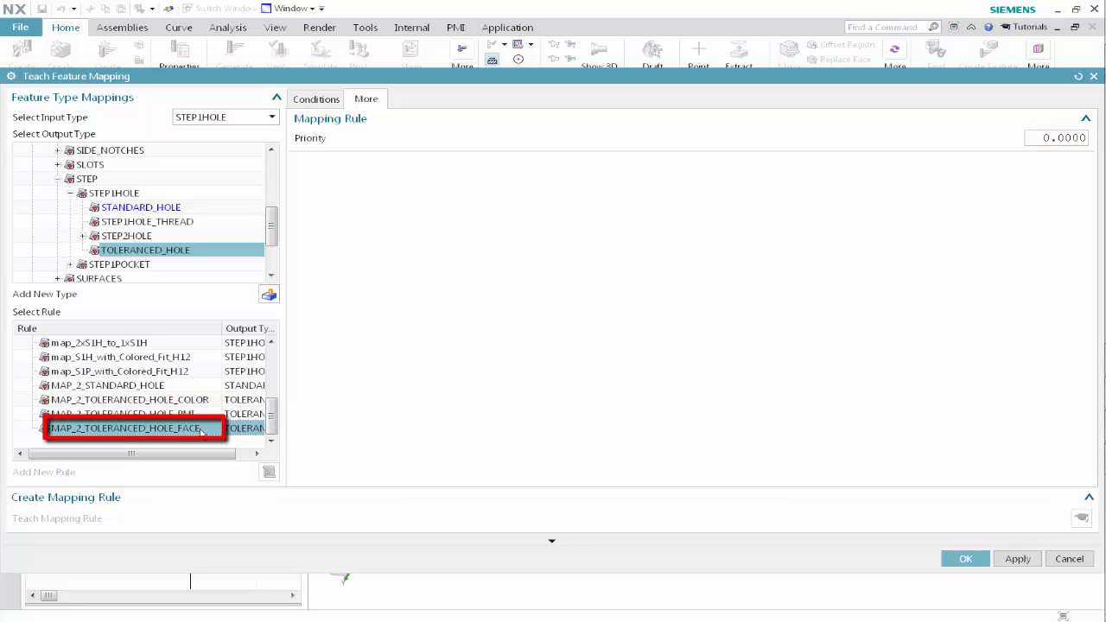
double_click(1050, 140)
text(1)
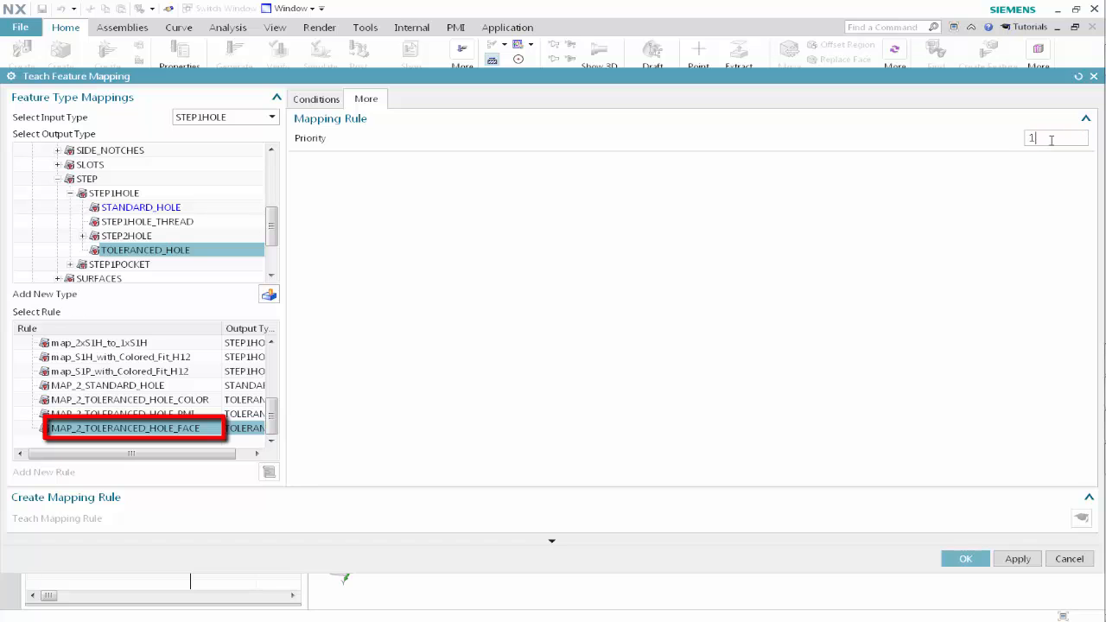
text(00)
click(1080, 520)
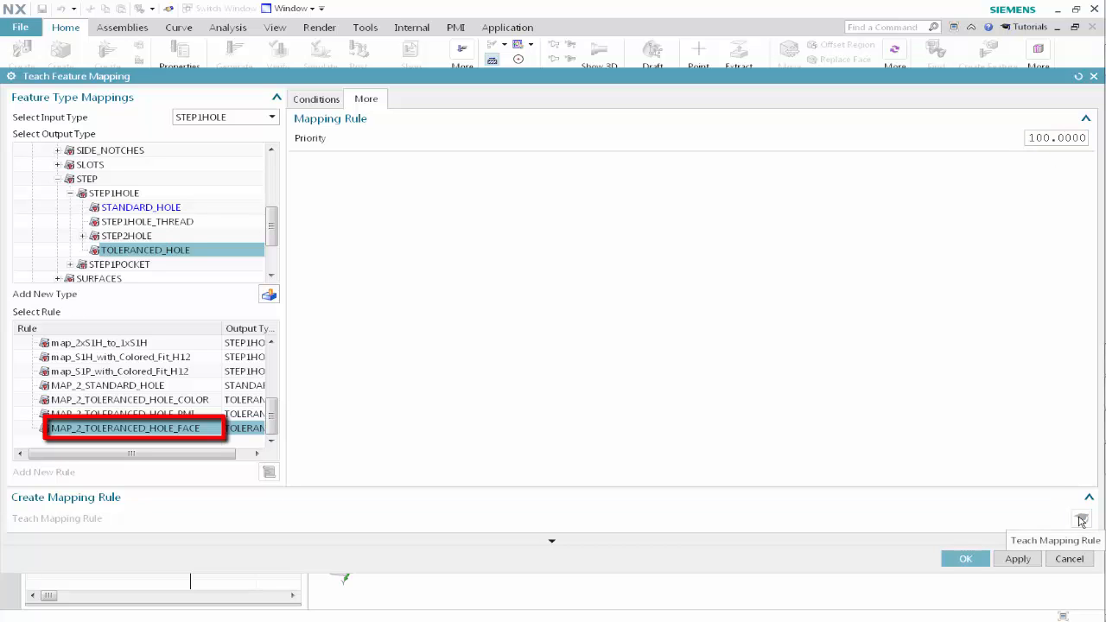
click(970, 559)
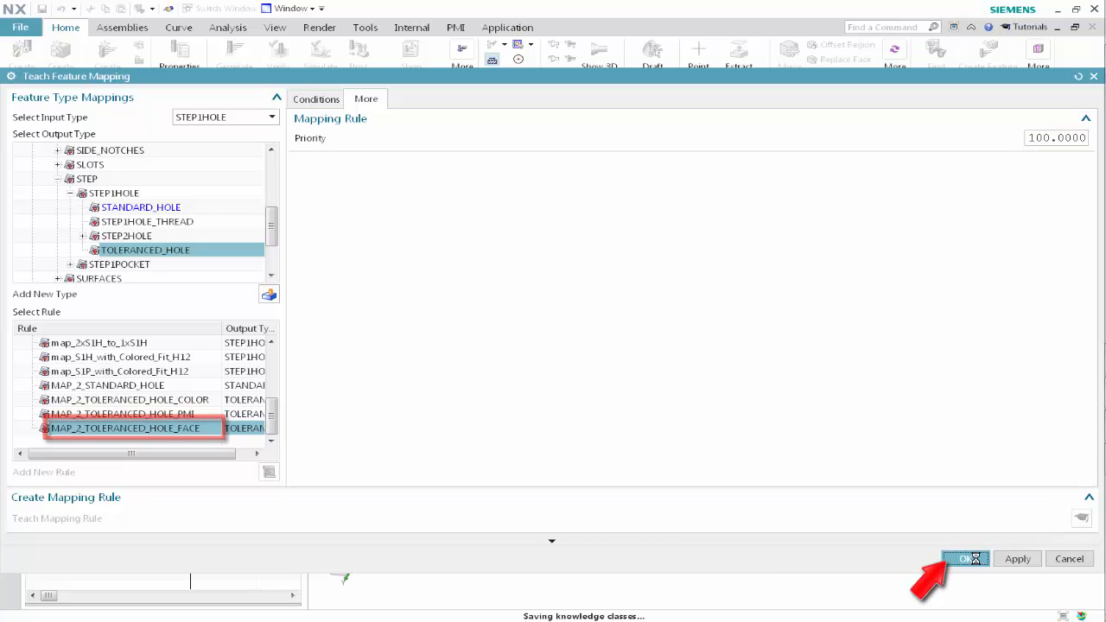